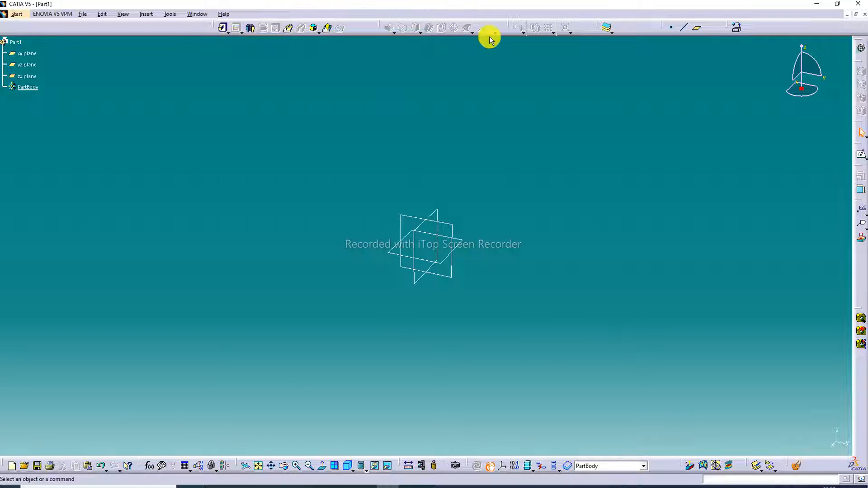
- Sketch a circle centred on the origin in the xy plane and exit the sketch
click(319, 32)
click(465, 244)
click(851, 150)
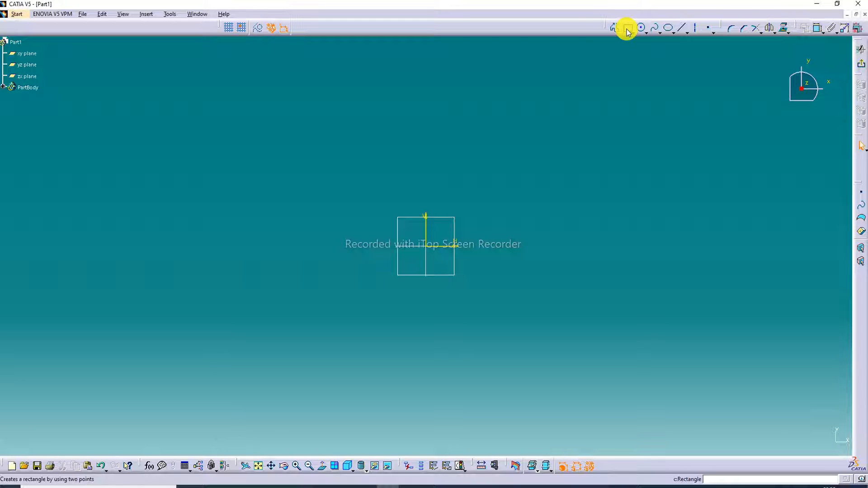
click(641, 28)
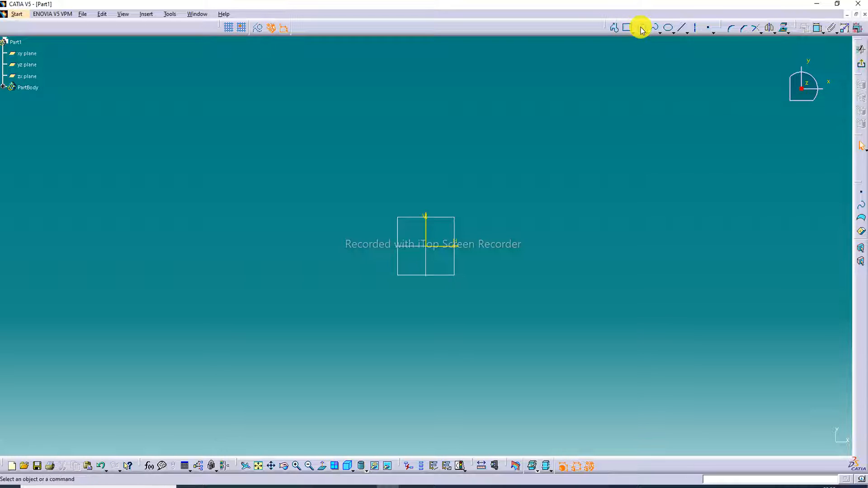
click(427, 247)
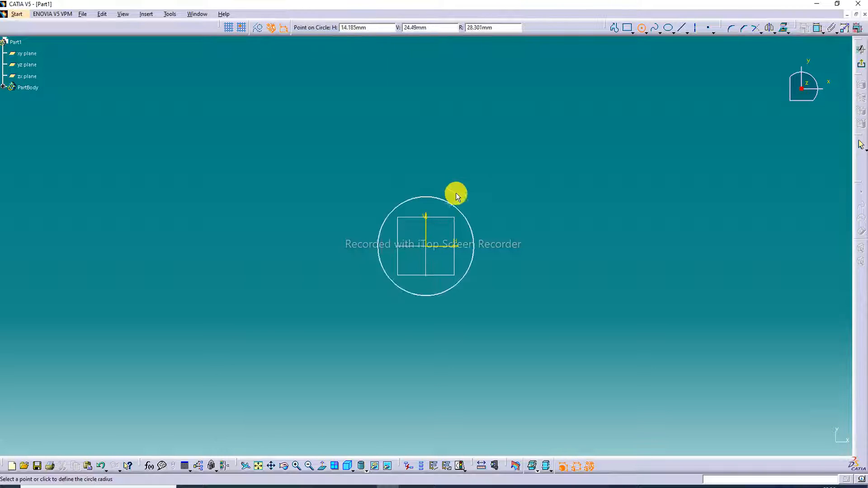
click(469, 173)
click(527, 160)
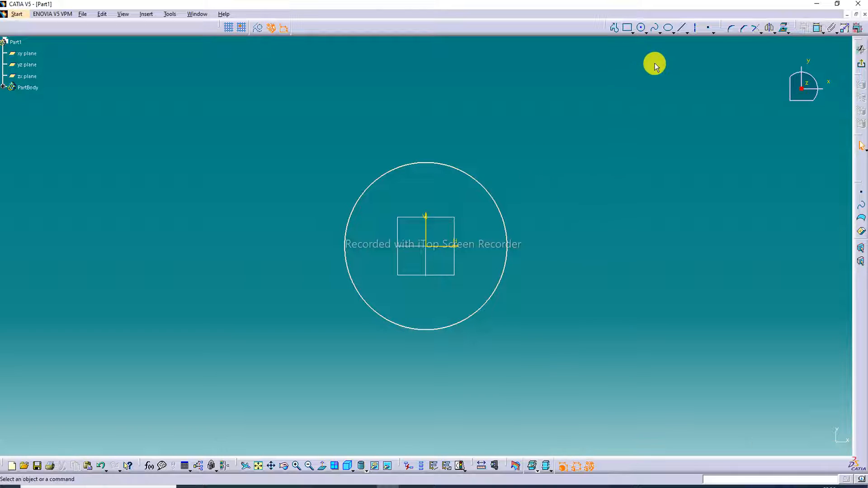
click(861, 63)
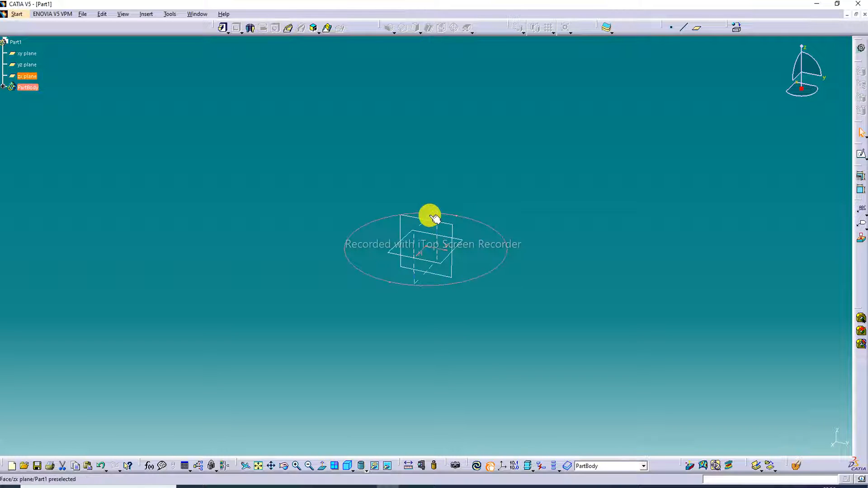
click(475, 198)
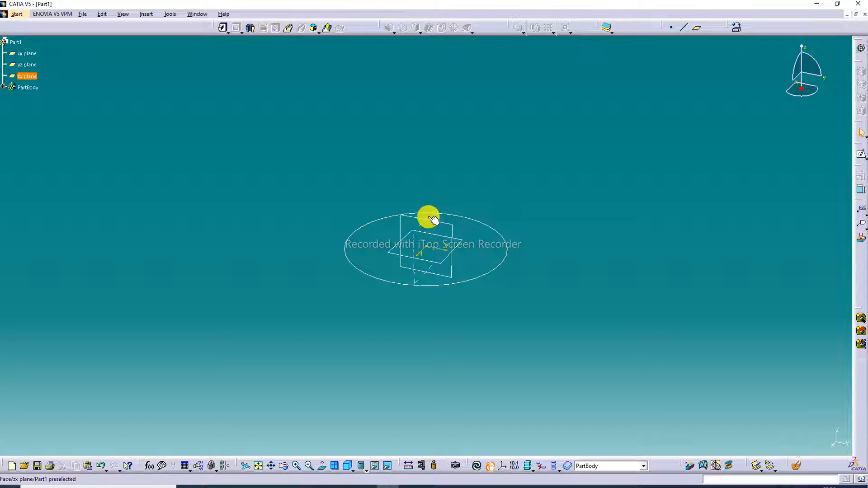
- Open a new sketch on the zx plane
click(434, 220)
click(862, 156)
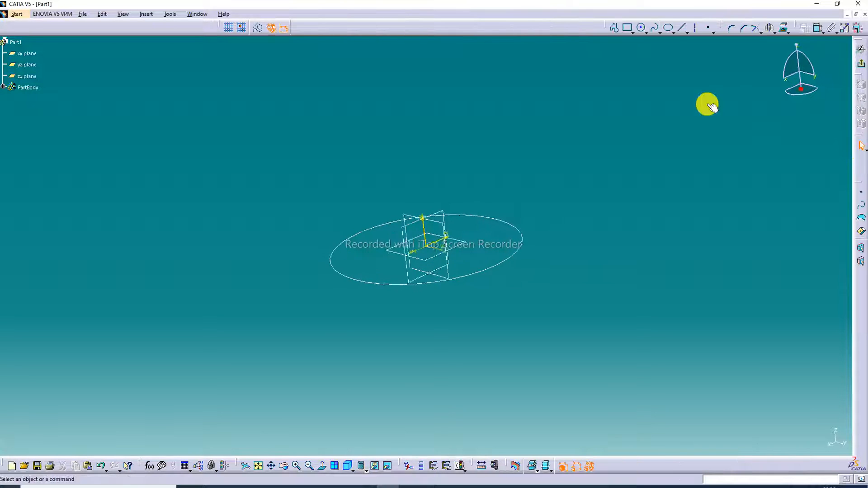
click(634, 32)
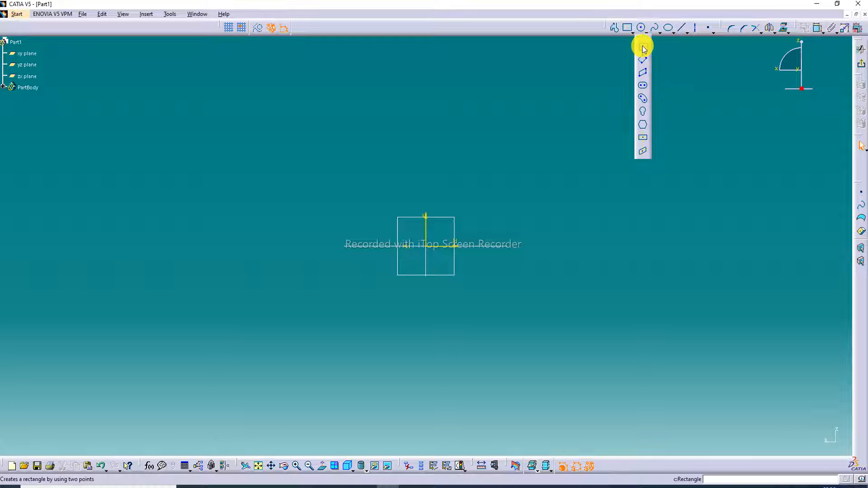
click(643, 48)
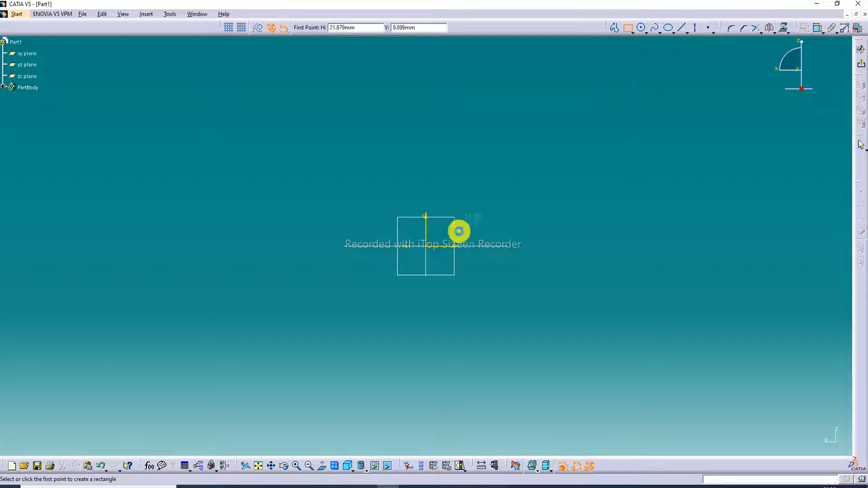
click(428, 247)
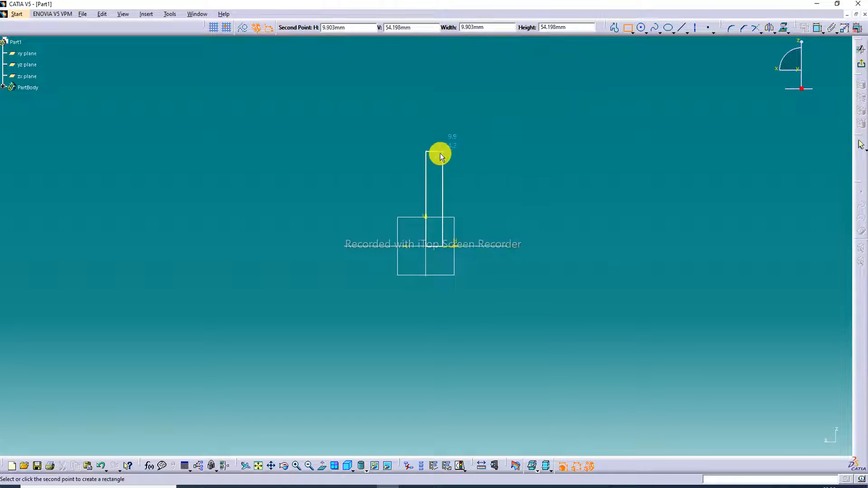
key(Escape)
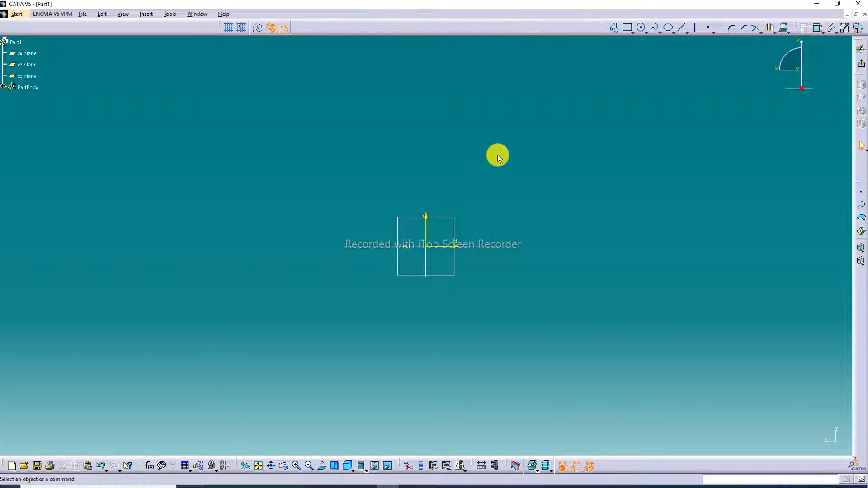
- Draw a hexagon centred on the origin in the zx plane sketch and exit the sketch
click(633, 32)
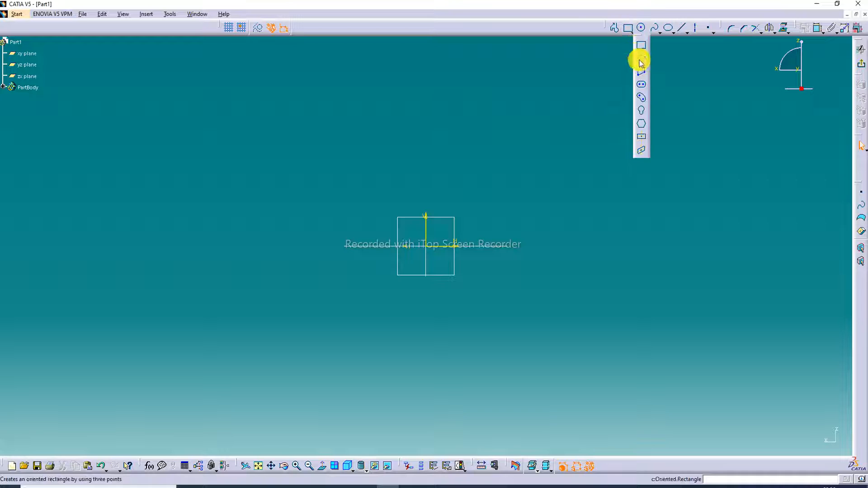
click(641, 126)
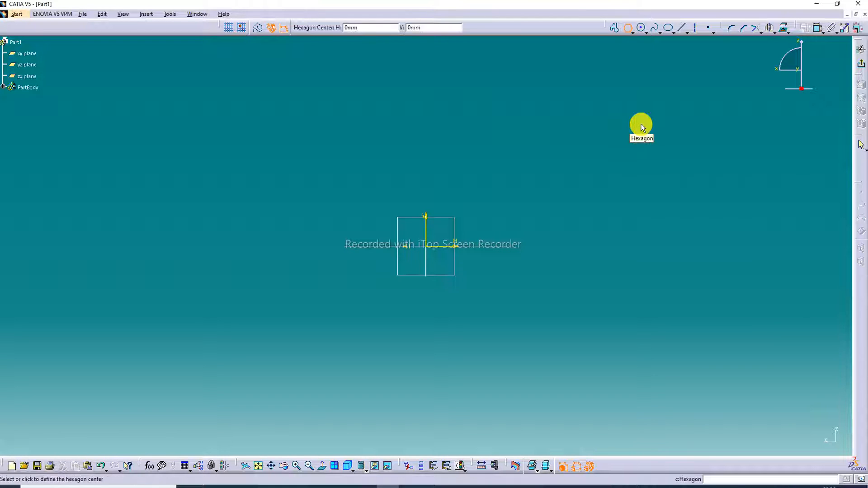
click(429, 246)
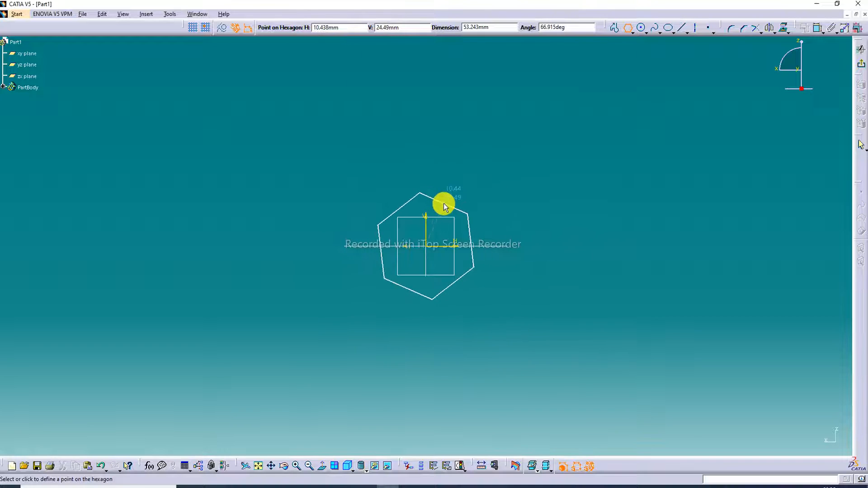
click(468, 226)
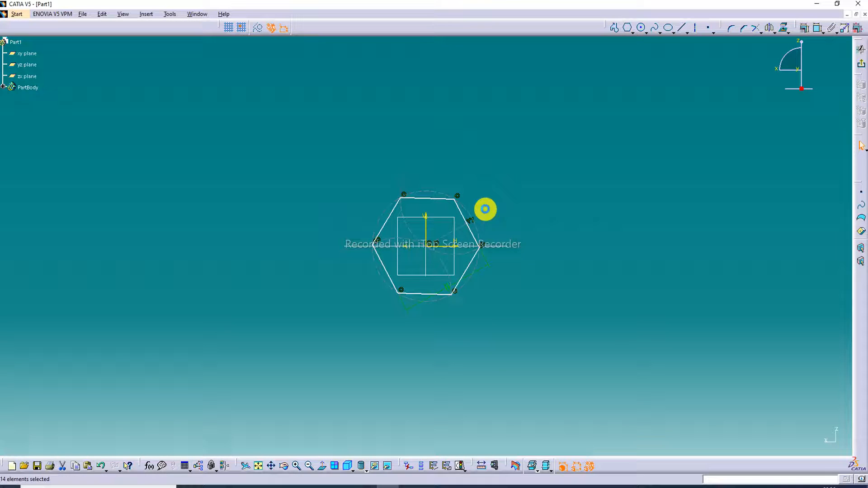
click(528, 193)
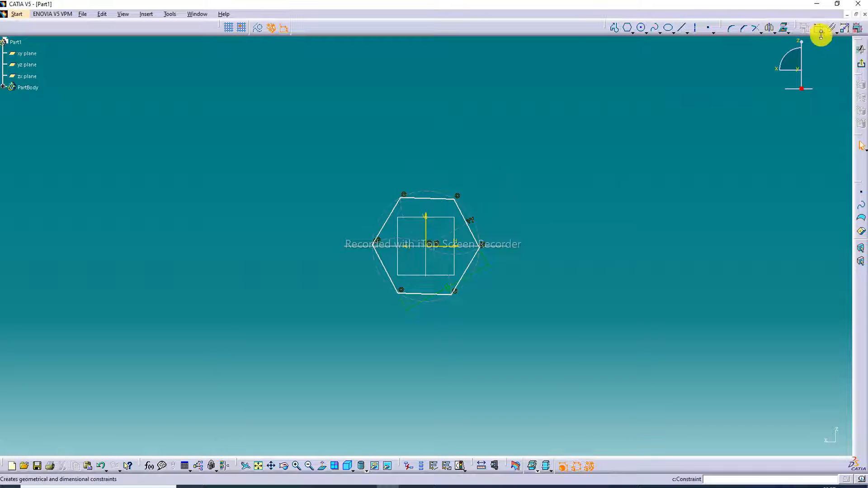
click(861, 63)
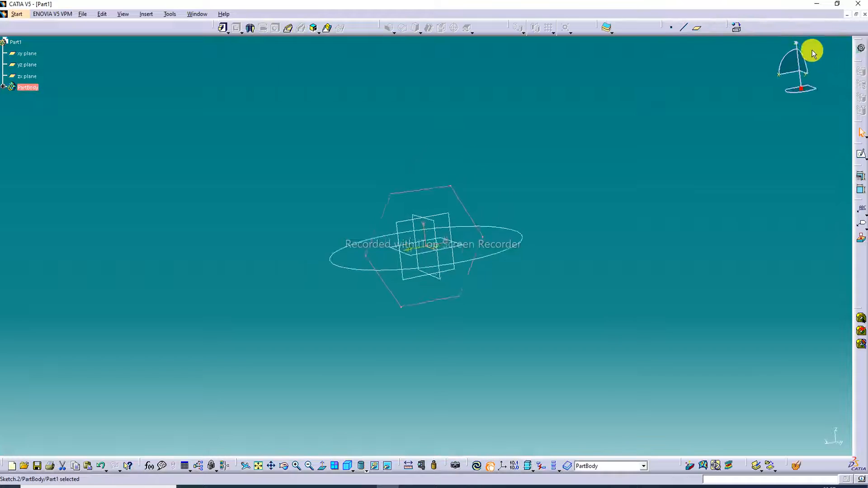
click(679, 115)
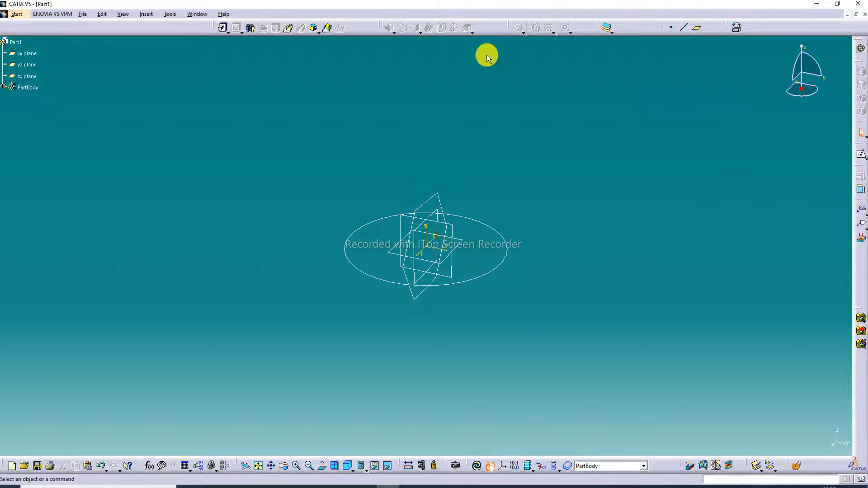
- Create a Solid Combine with the circle sketch as first profile and the hexagon sketch as second, both normal to profile
click(320, 33)
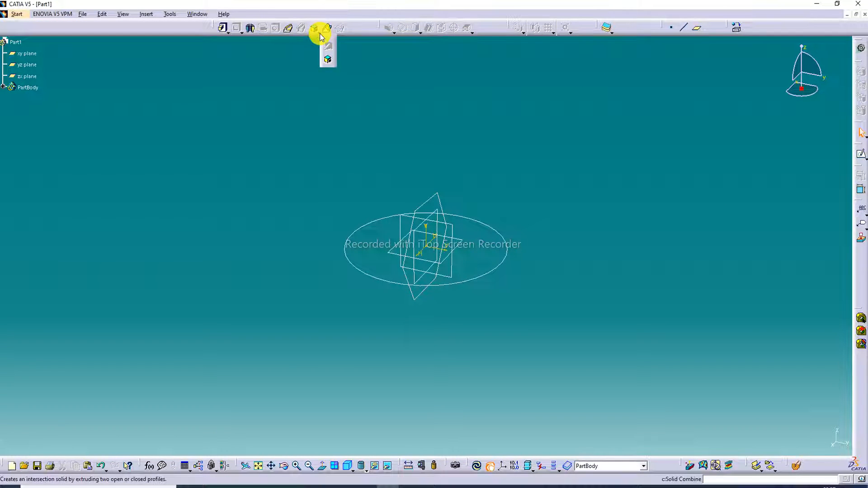
click(329, 59)
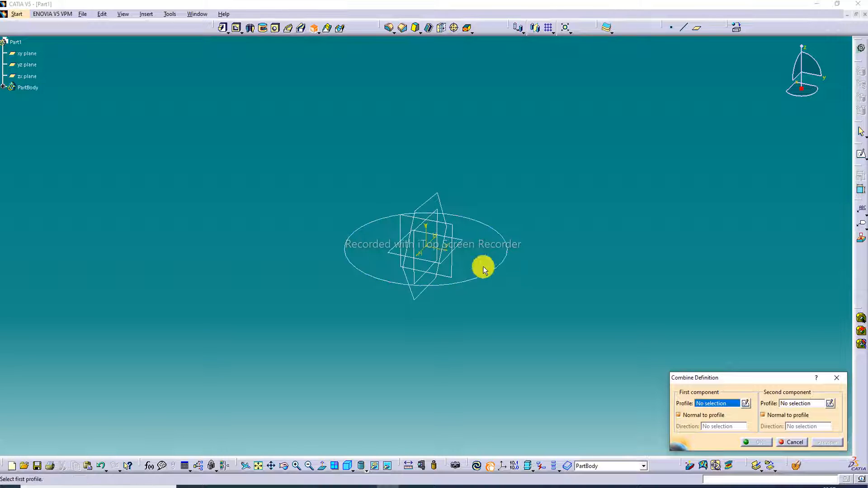
click(502, 264)
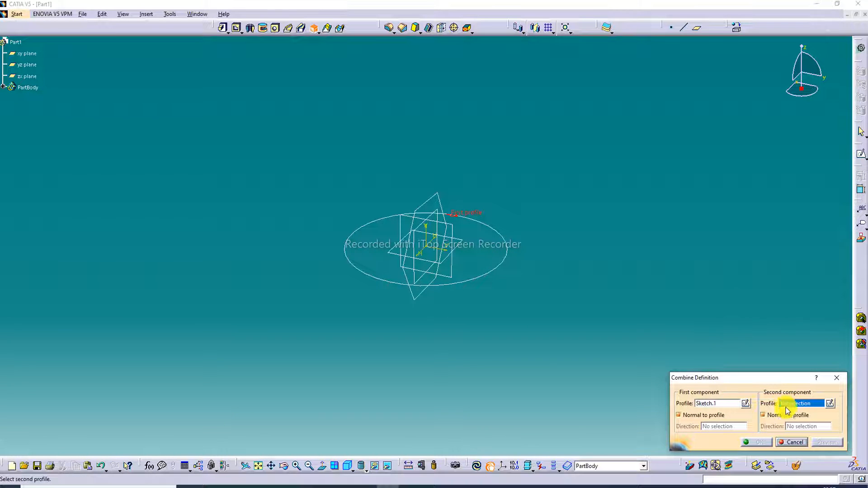
click(421, 202)
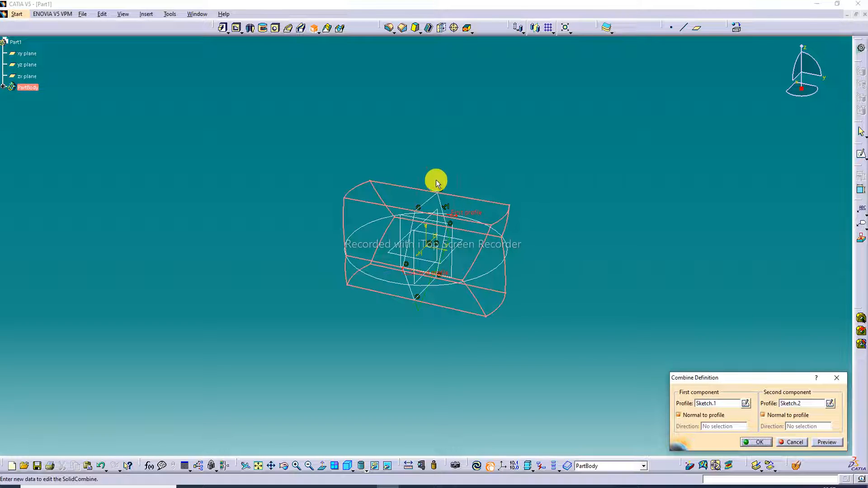
click(829, 443)
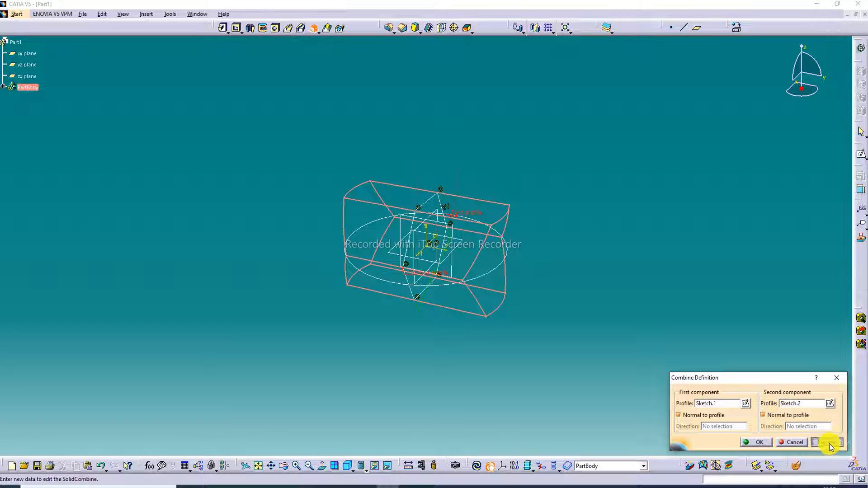
click(758, 443)
middle_drag(574, 221, 550, 217)
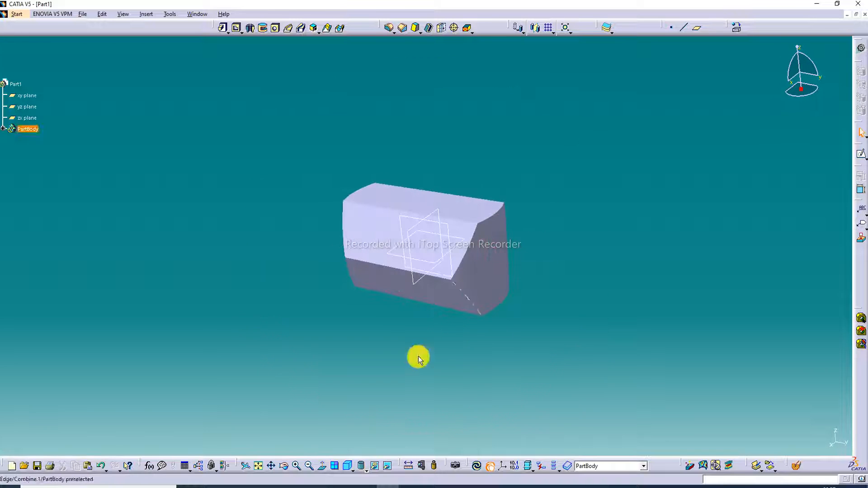
click(259, 466)
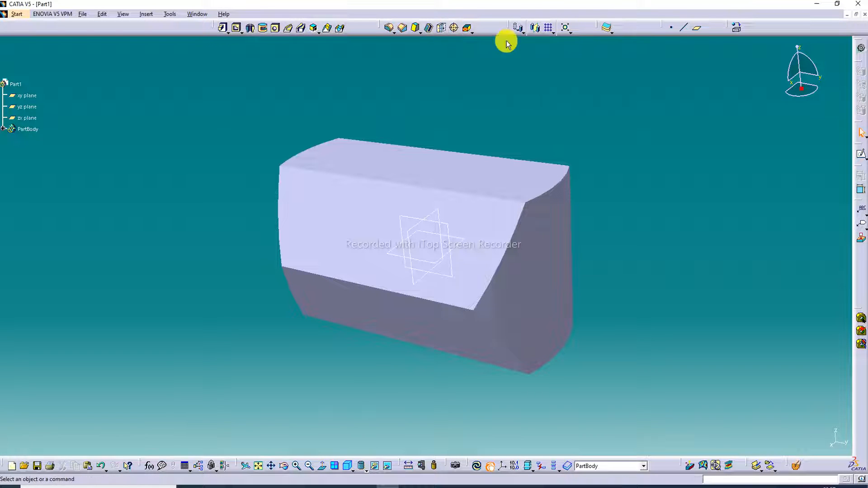
click(324, 32)
scroll(143, 113, down, 2)
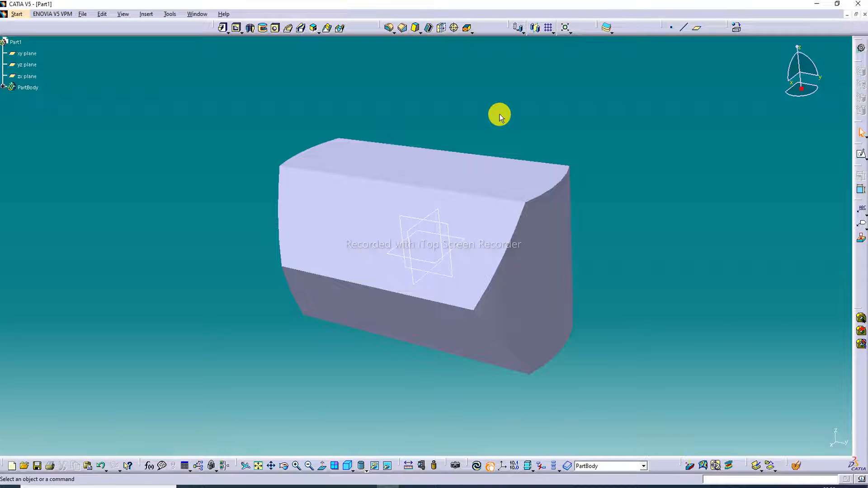
- Sketch a circle centred on the origin in the zx plane, inside the hexagonal outline, and exit the sketch
middle_drag(574, 131, 692, 316)
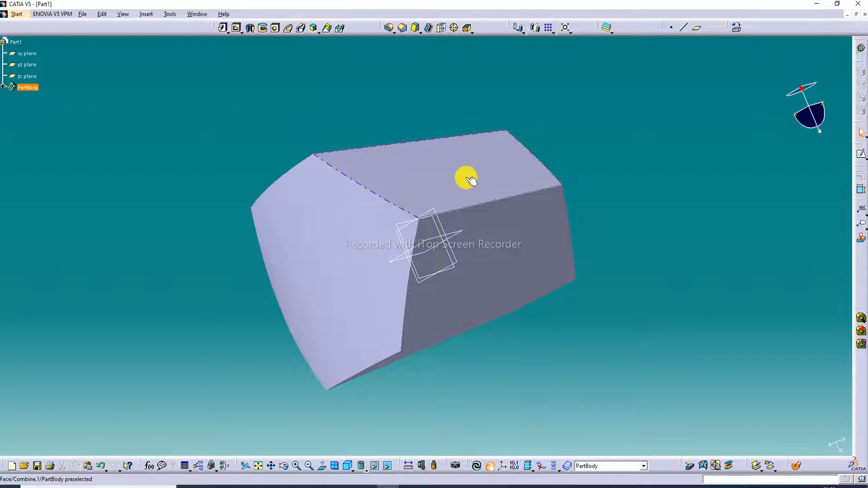
click(341, 254)
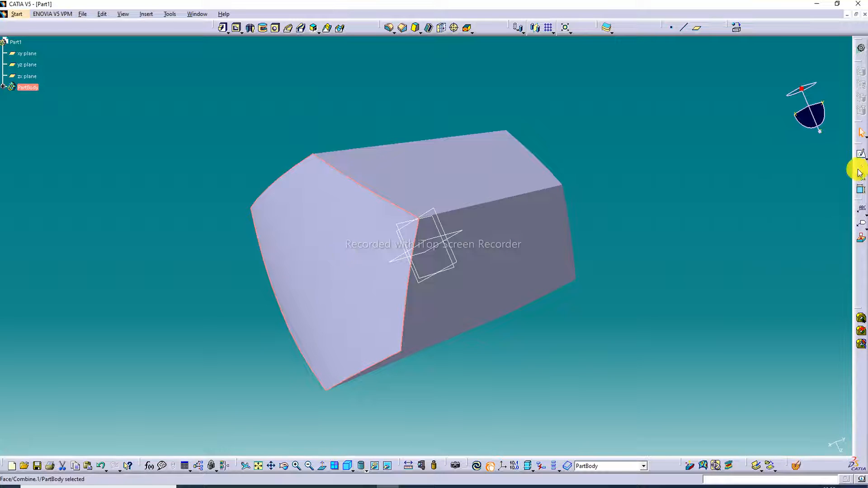
click(861, 154)
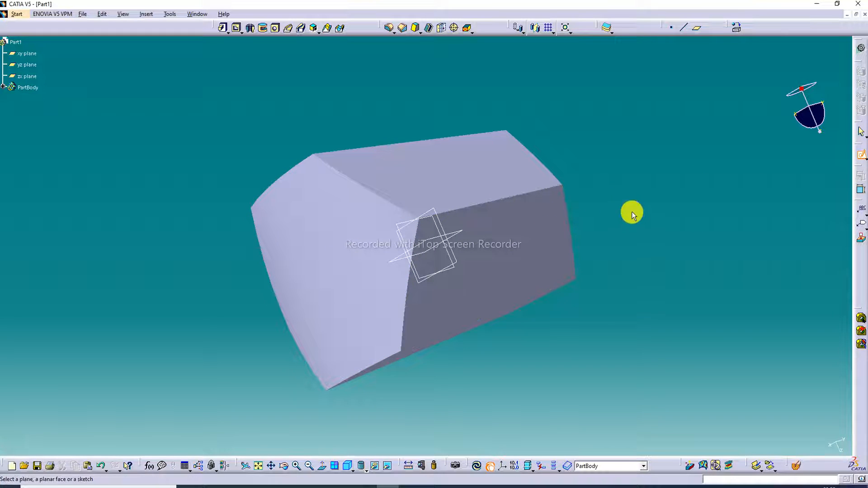
click(442, 224)
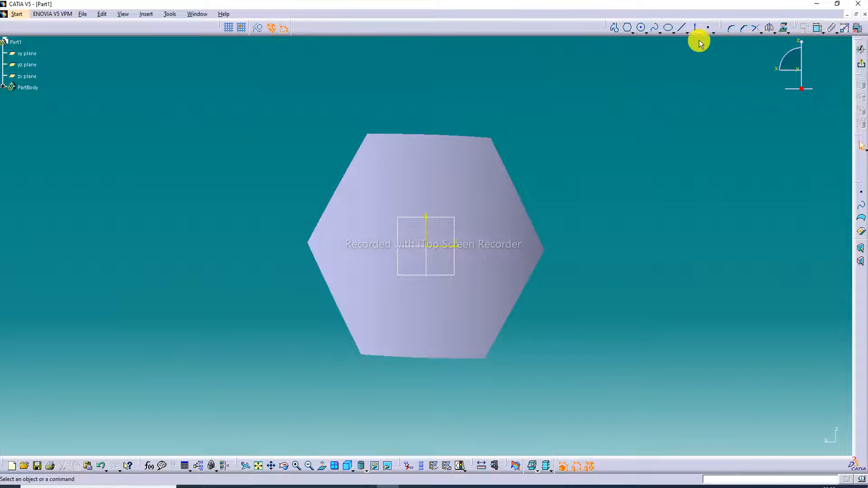
click(641, 28)
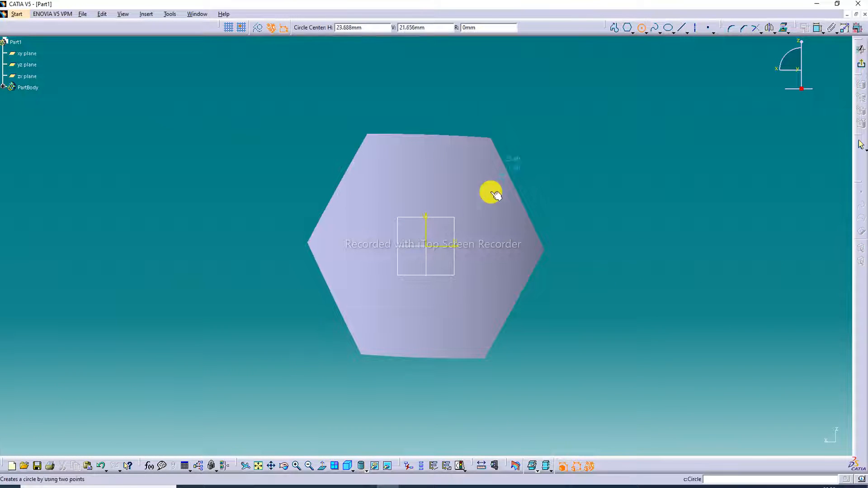
click(426, 248)
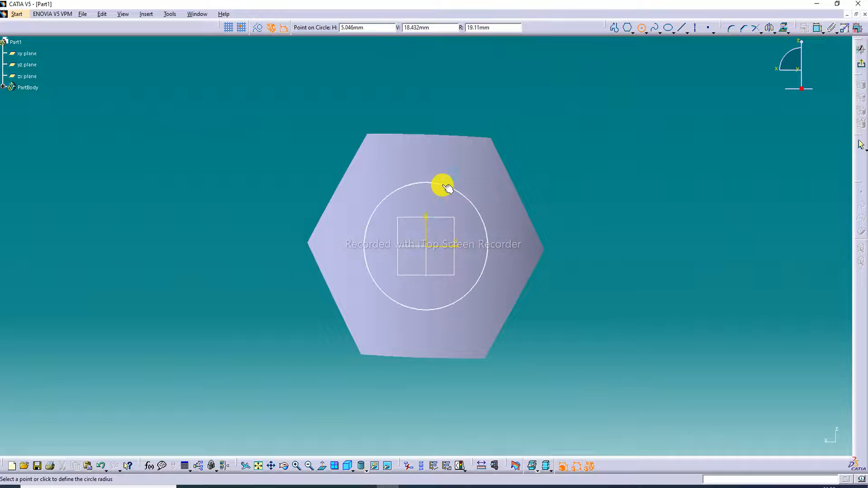
click(441, 194)
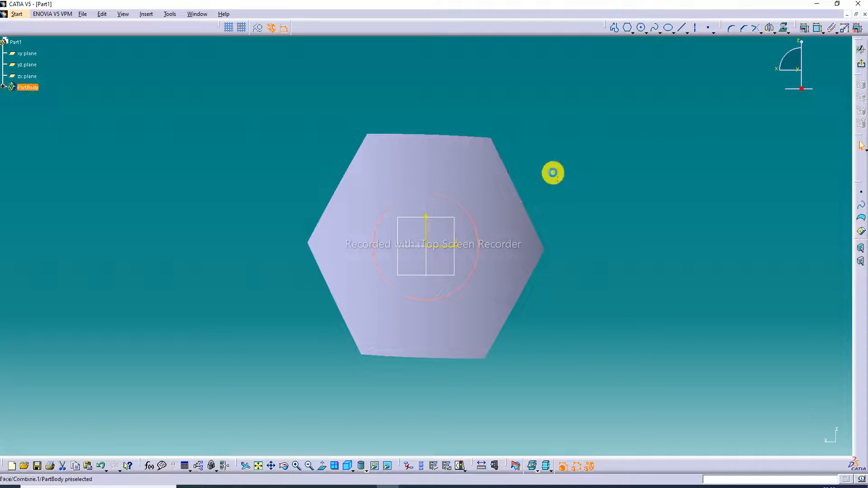
click(862, 64)
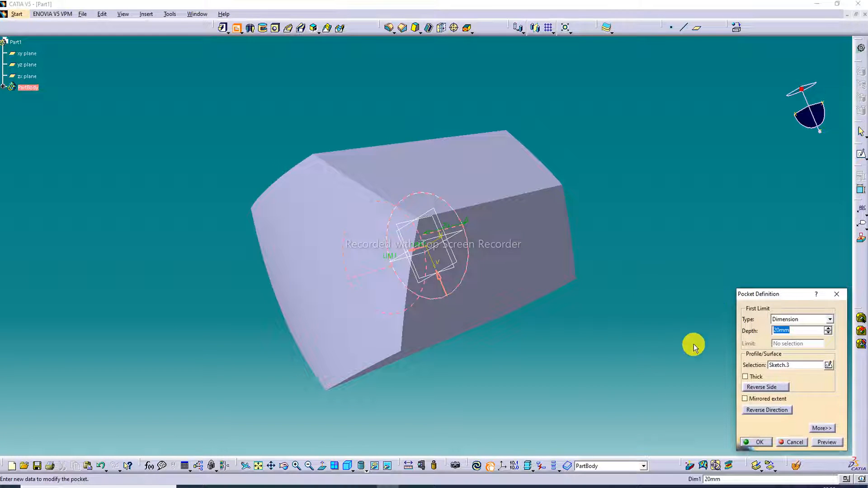
- Try the Up to last limit for the circular pocket, and return the limit type to Dimension
click(798, 321)
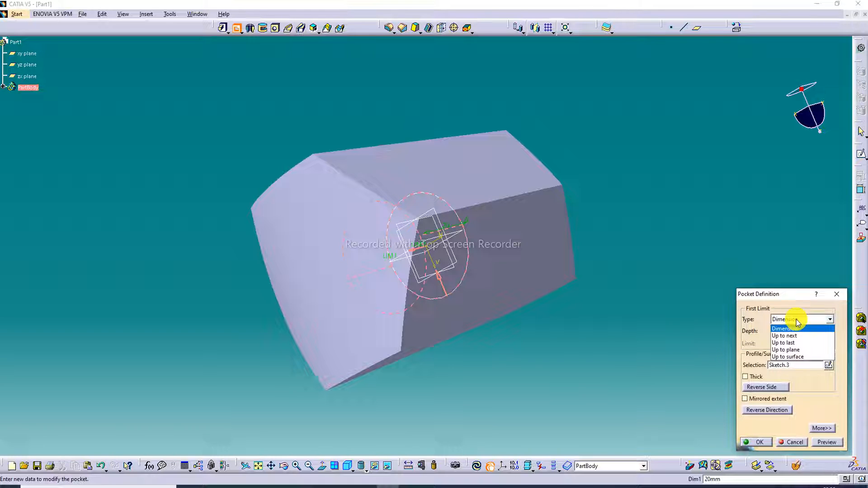
click(796, 342)
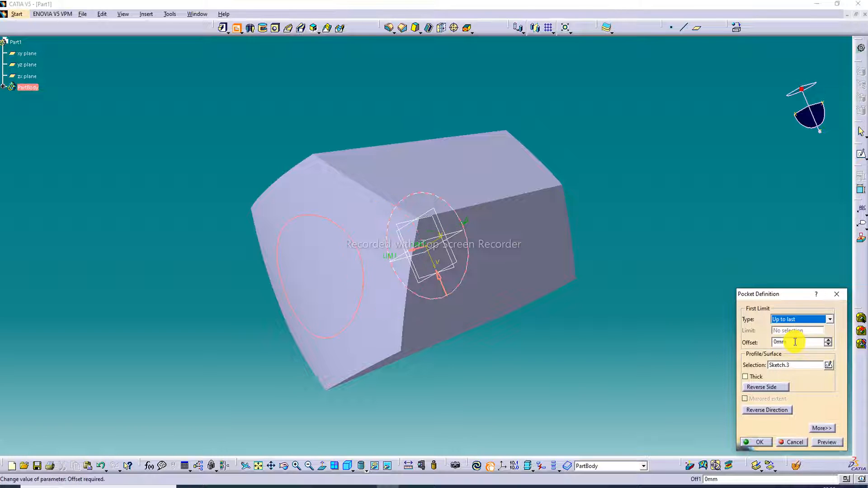
middle_drag(653, 252, 523, 270)
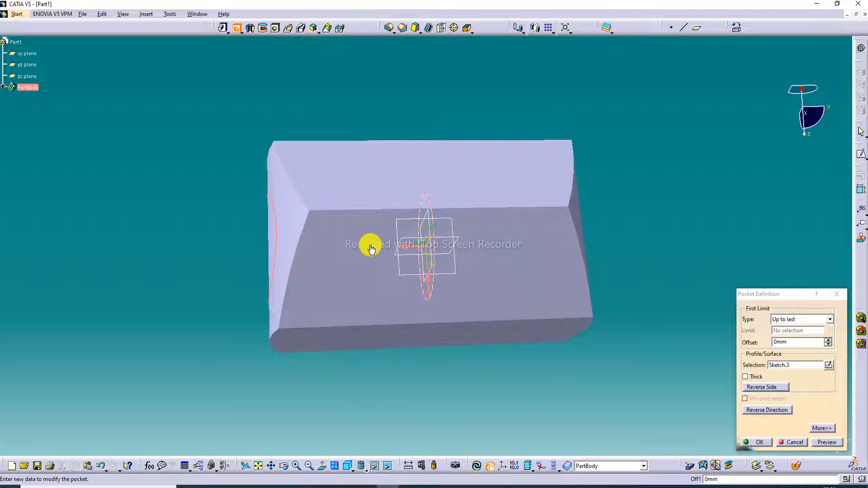
click(796, 321)
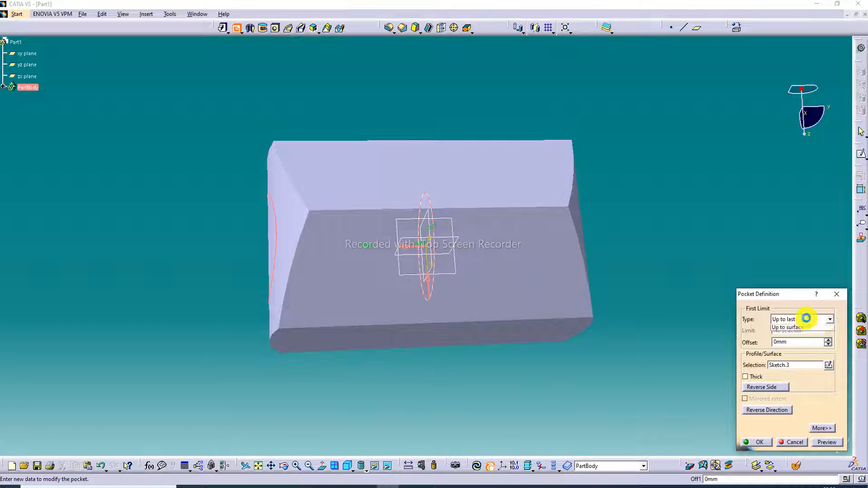
click(798, 327)
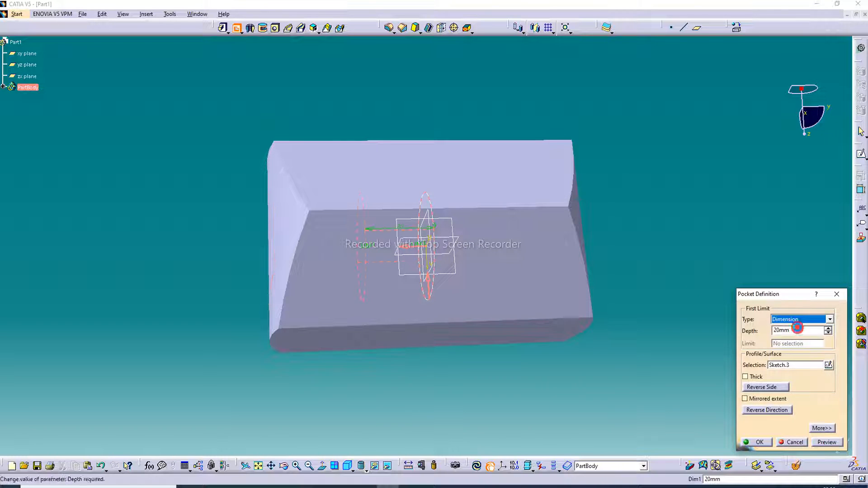
- Extend the pocket's first limit to 61 mm and its second limit past the opposite end face, and create the pocket
click(405, 249)
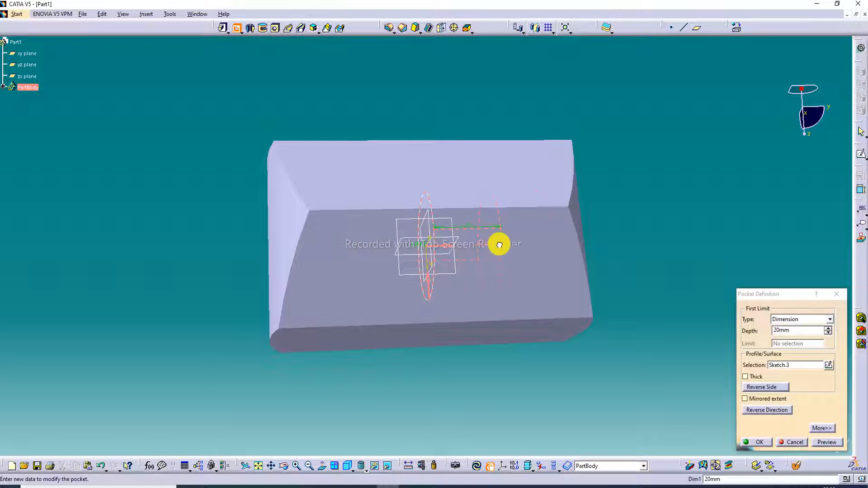
drag(499, 245, 613, 232)
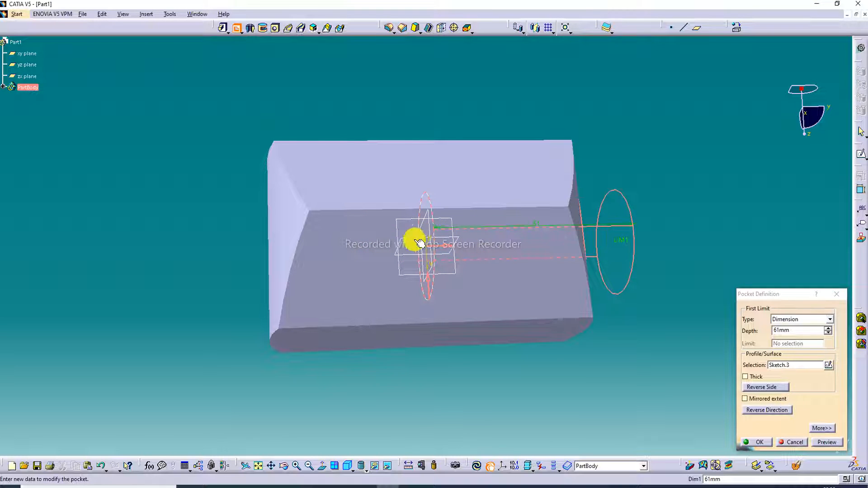
drag(423, 248, 243, 252)
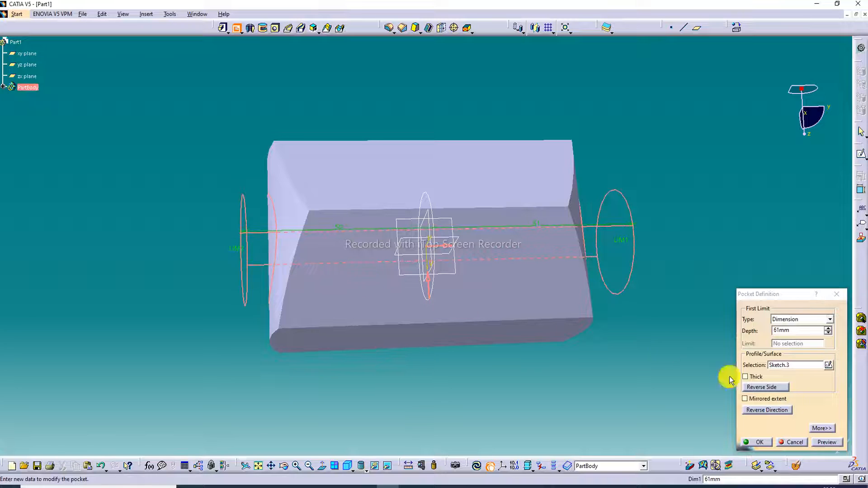
click(827, 441)
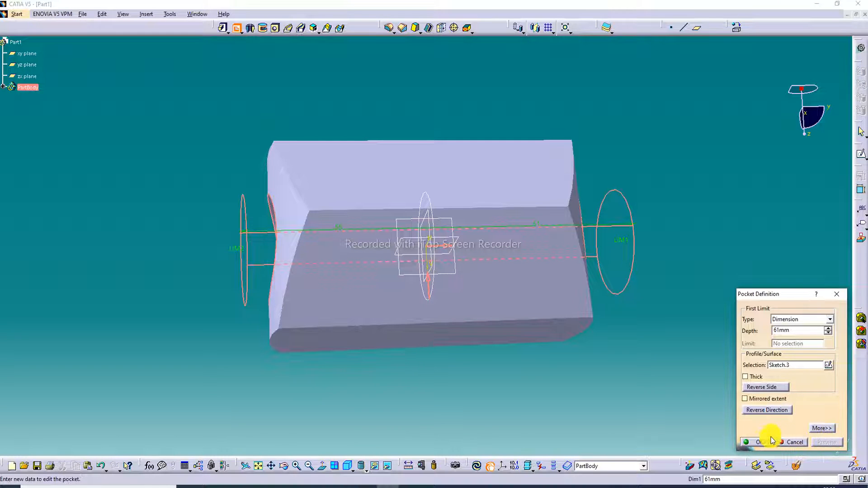
click(754, 442)
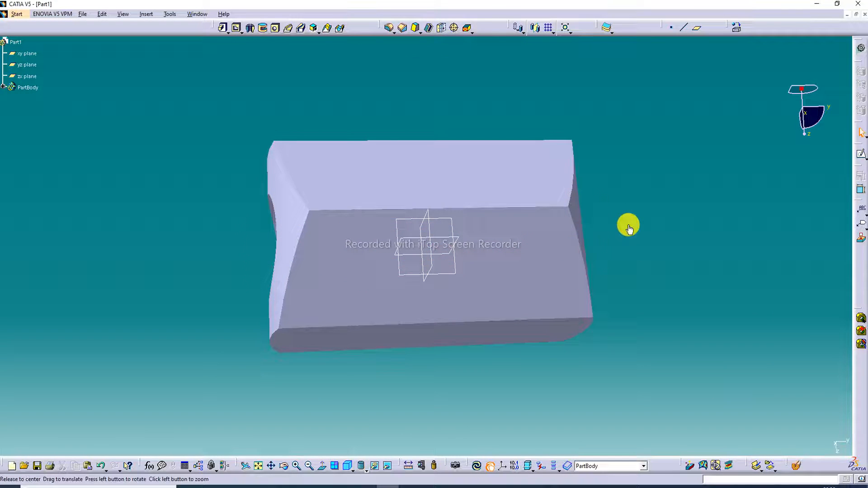
- Display the part in shading with edges and fit it in the view
middle_drag(629, 228, 401, 289)
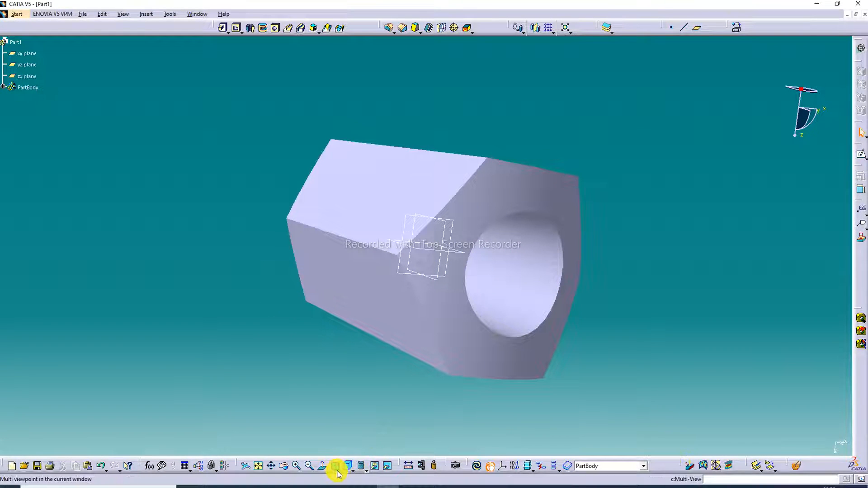
click(364, 469)
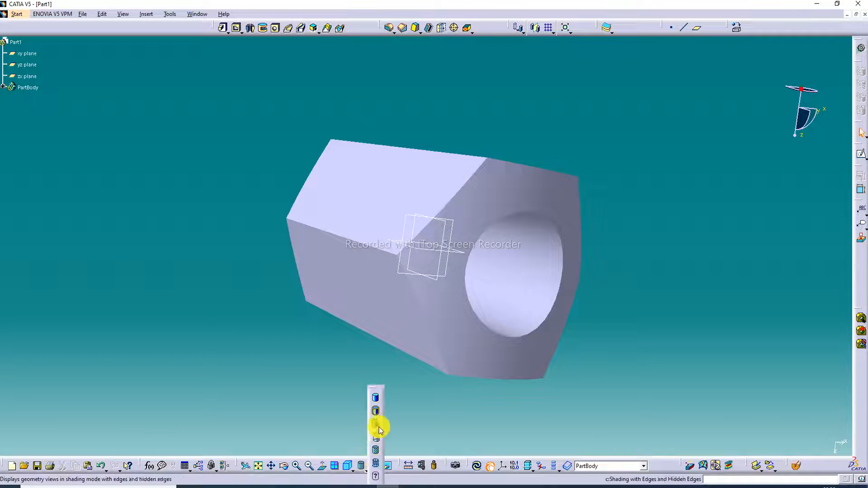
click(377, 412)
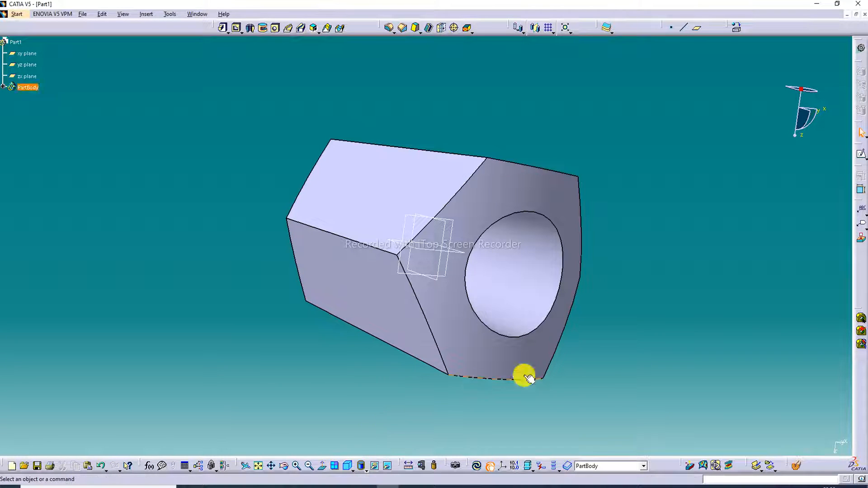
mouse_move(647, 208)
middle_down()
mouse_move(541, 231)
mouse_move(653, 209)
mouse_move(644, 222)
middle_up()
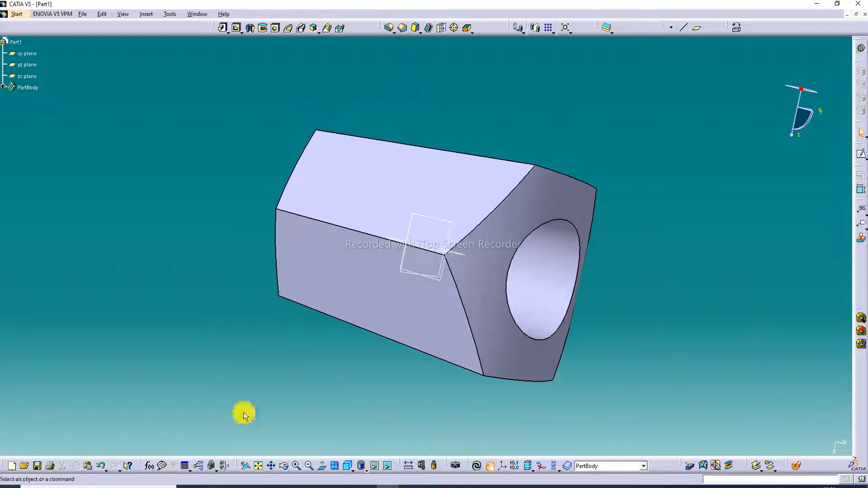
click(258, 466)
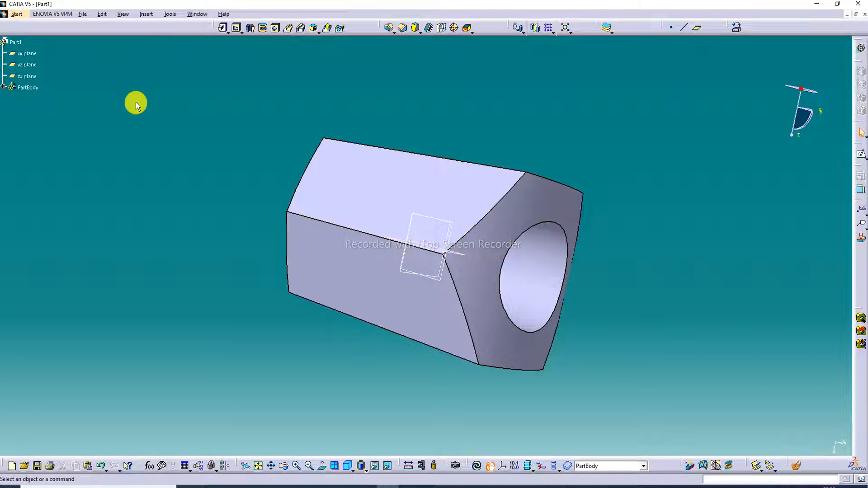
- Expand PartBody in the specification tree to show its features and their sketches
click(3, 87)
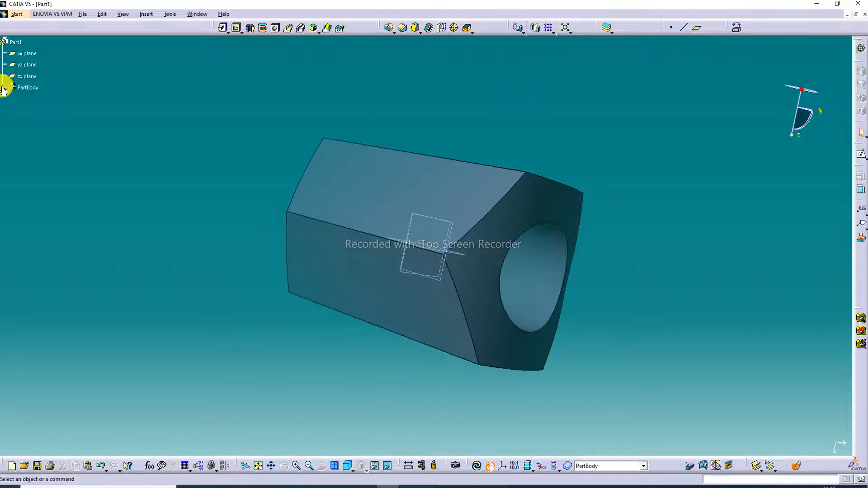
click(3, 88)
click(3, 87)
click(3, 86)
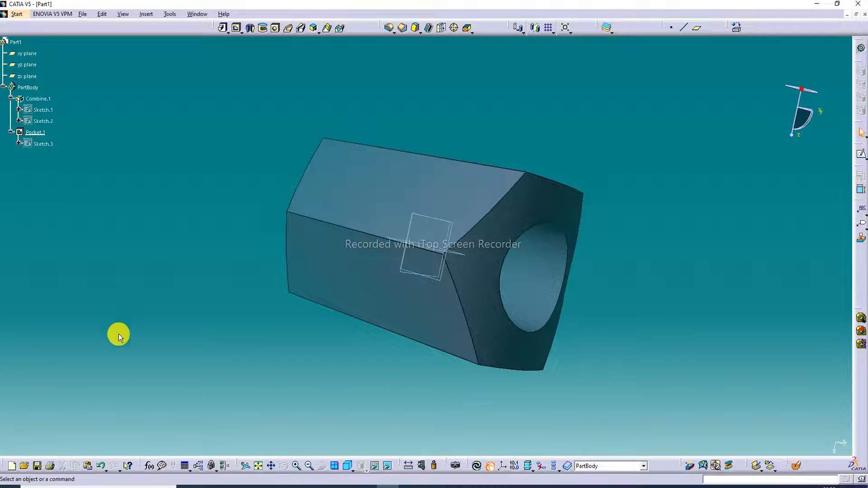
- Undo the circular pocket while keeping its sketch, and return to working on the part geometry
click(100, 466)
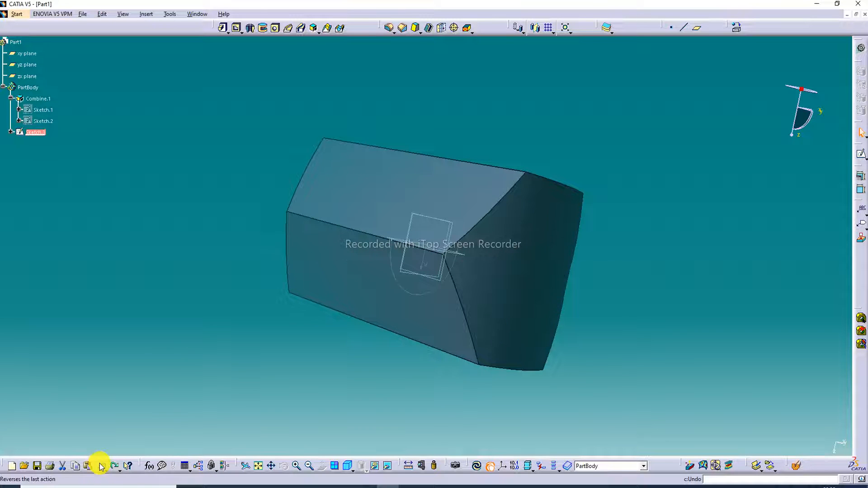
click(265, 282)
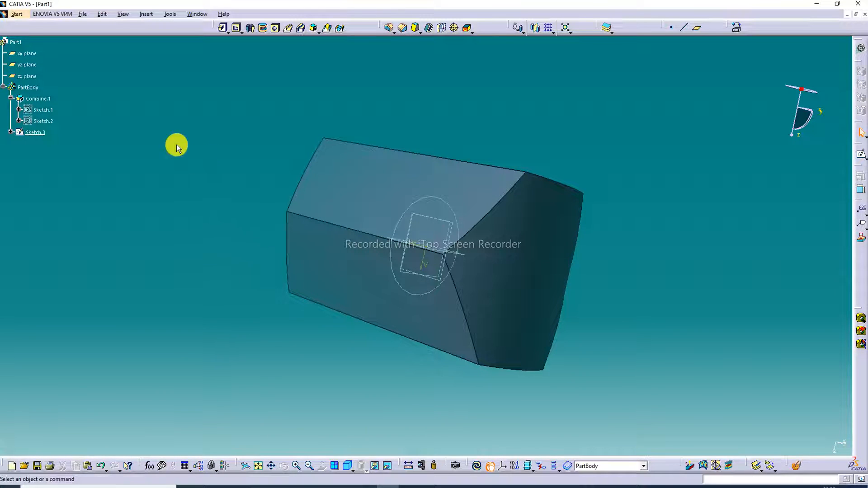
click(19, 98)
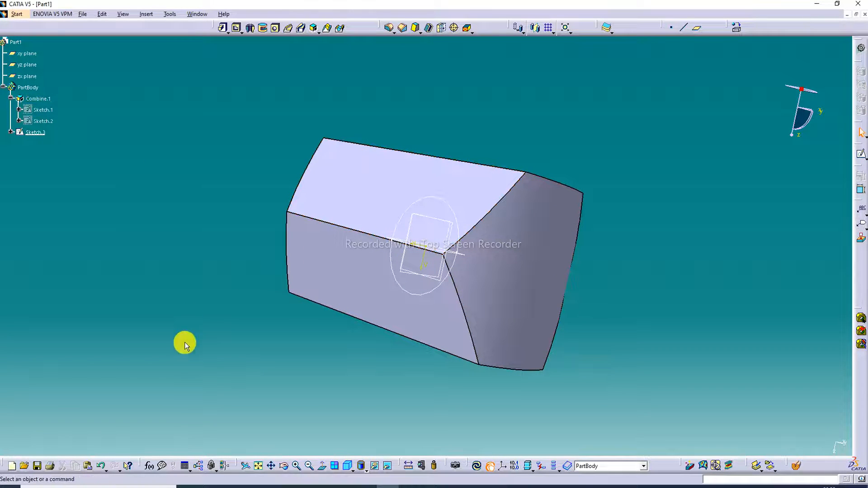
click(101, 466)
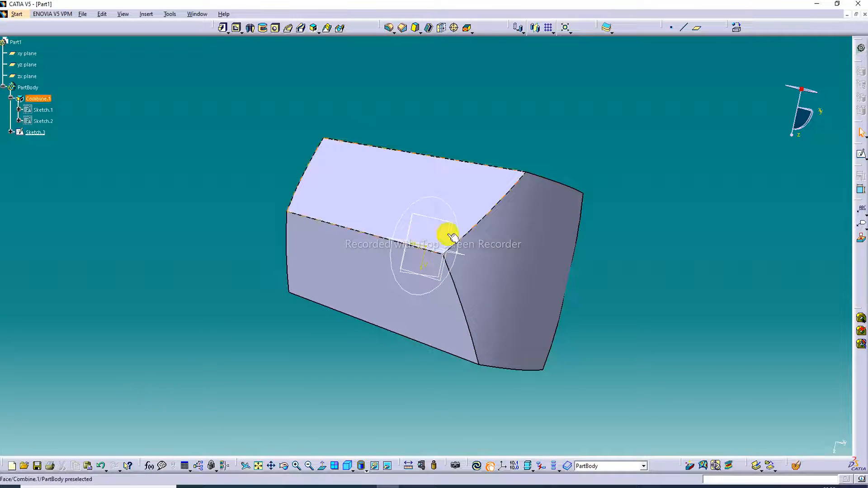
- Open a new sketch on the zx plane, in addition to the existing circle sketch
middle_drag(494, 235, 474, 209)
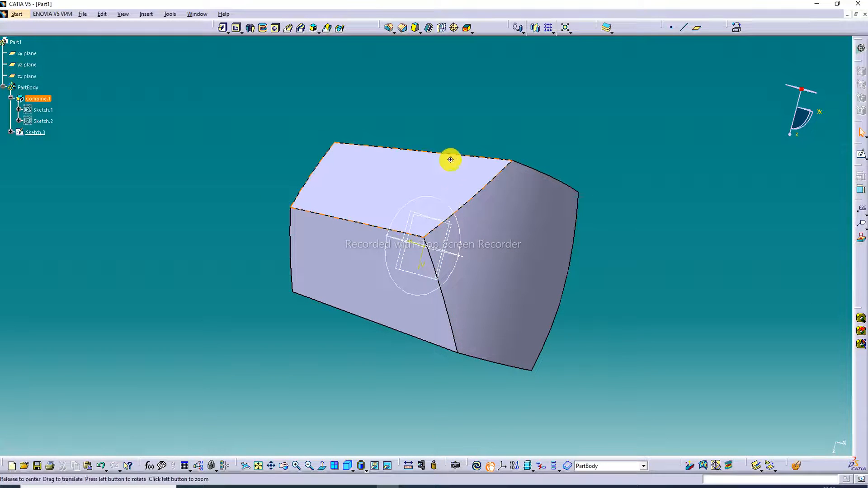
middle_drag(450, 159, 358, 217)
click(442, 223)
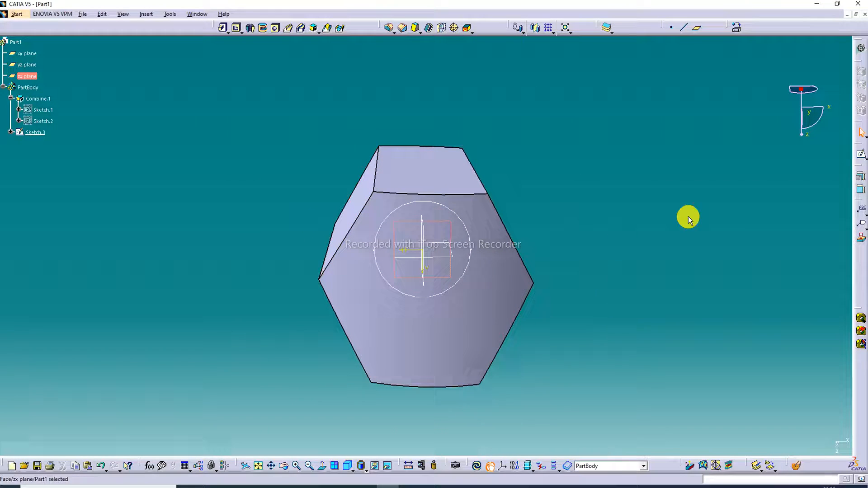
click(862, 170)
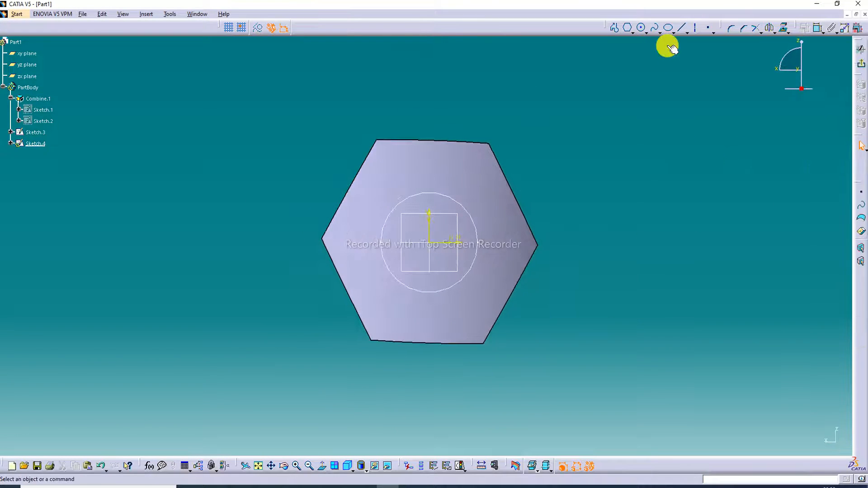
- Draw a larger circle of about 21 mm radius centred on the origin, around the existing circle, and exit the sketch
click(641, 29)
click(429, 243)
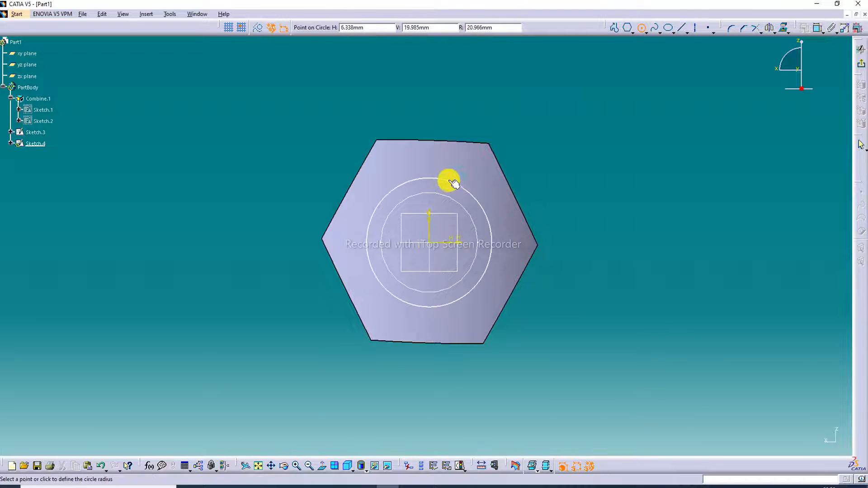
click(449, 178)
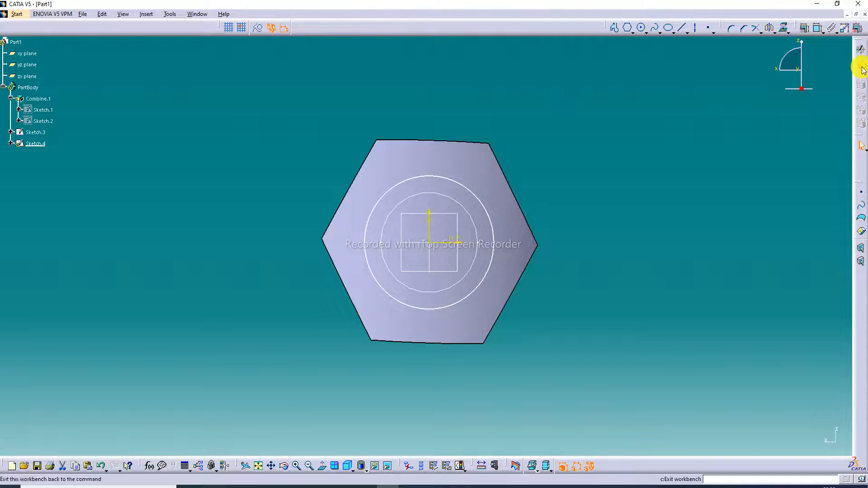
click(861, 48)
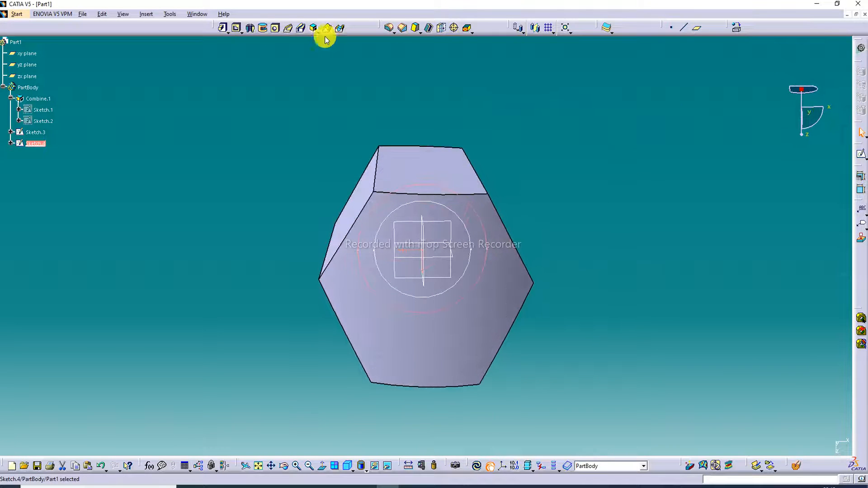
- Cut a through pocket from the larger circle, extending the first limit to 92 mm and the second past the opposite end face
click(236, 30)
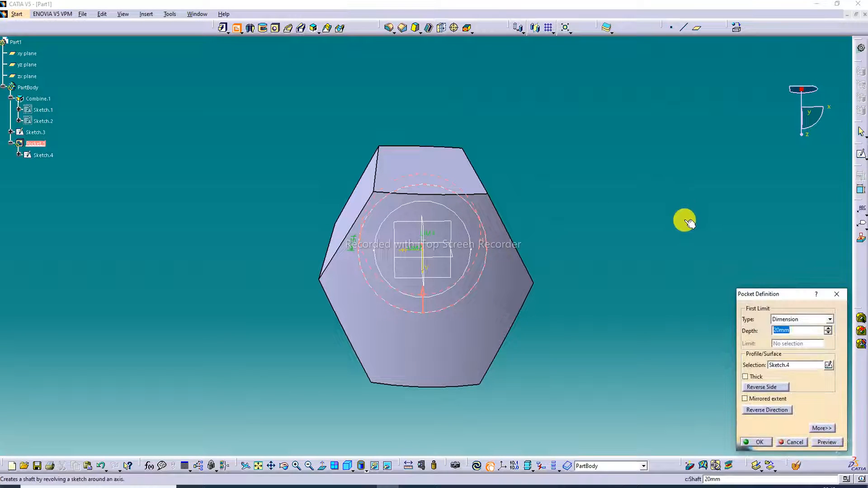
middle_drag(686, 219, 490, 256)
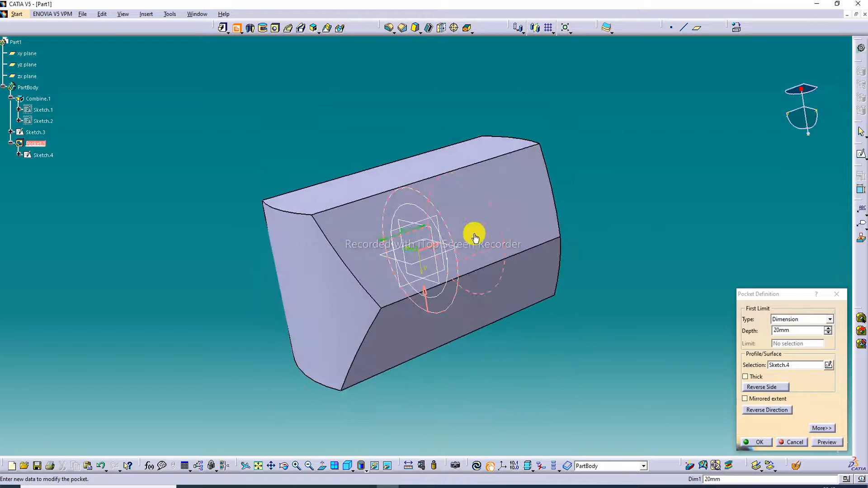
drag(475, 234, 606, 182)
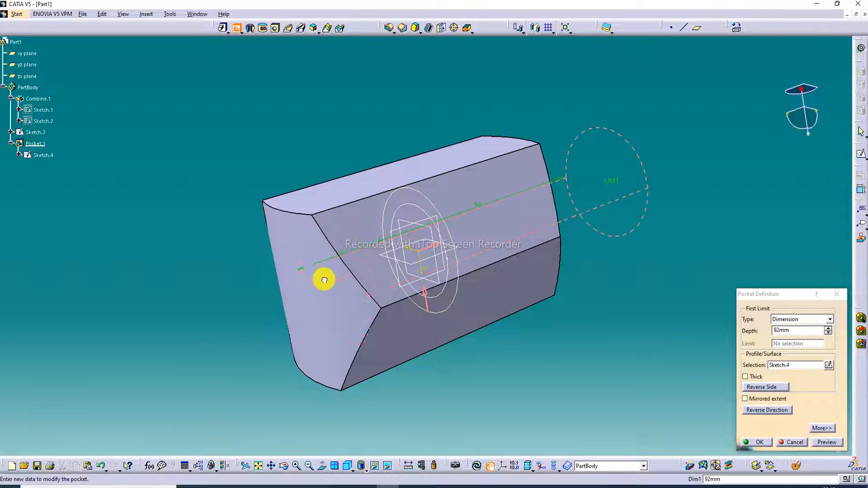
click(826, 442)
click(756, 442)
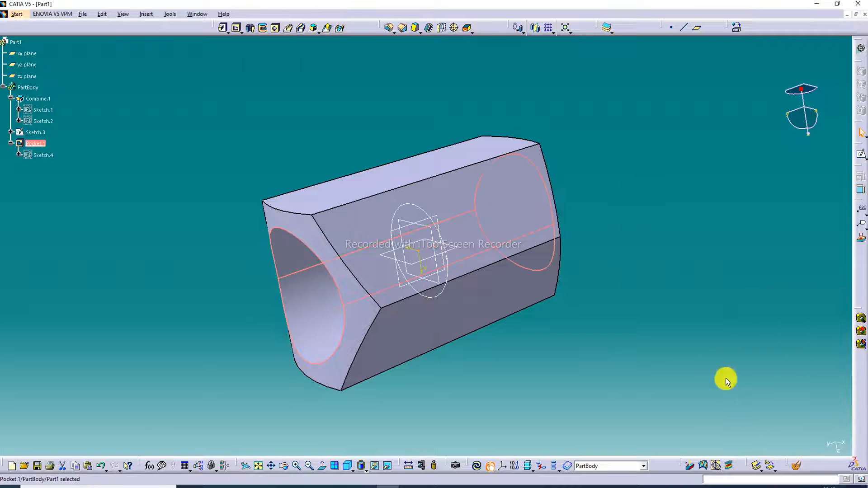
- Set the fill color of the Combine.1 feature to magenta in its graphic properties
middle_drag(694, 297, 508, 238)
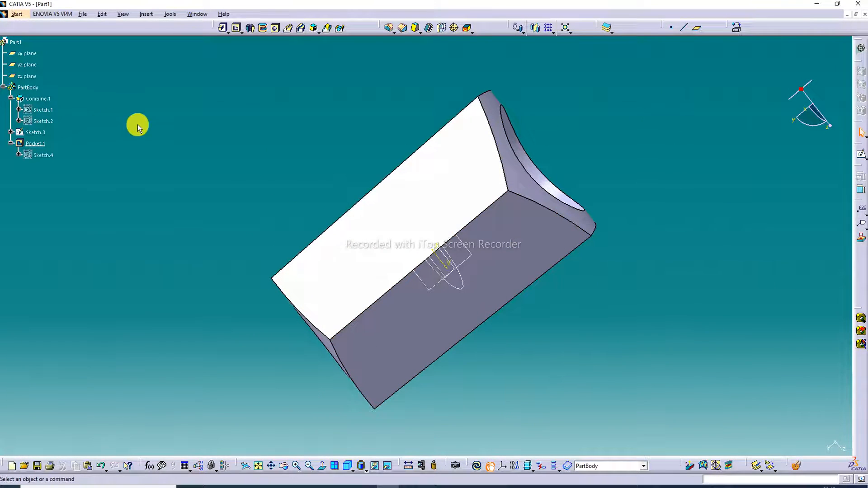
middle_drag(138, 124, 174, 218)
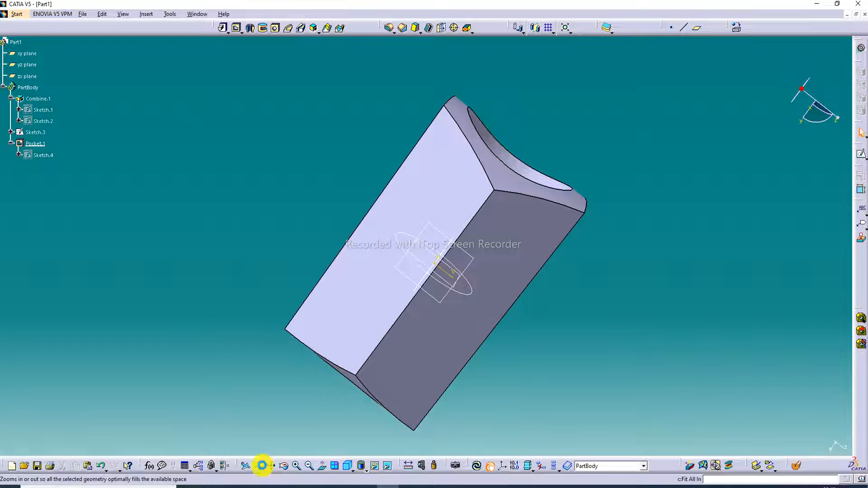
click(262, 465)
middle_drag(490, 161, 374, 252)
click(311, 466)
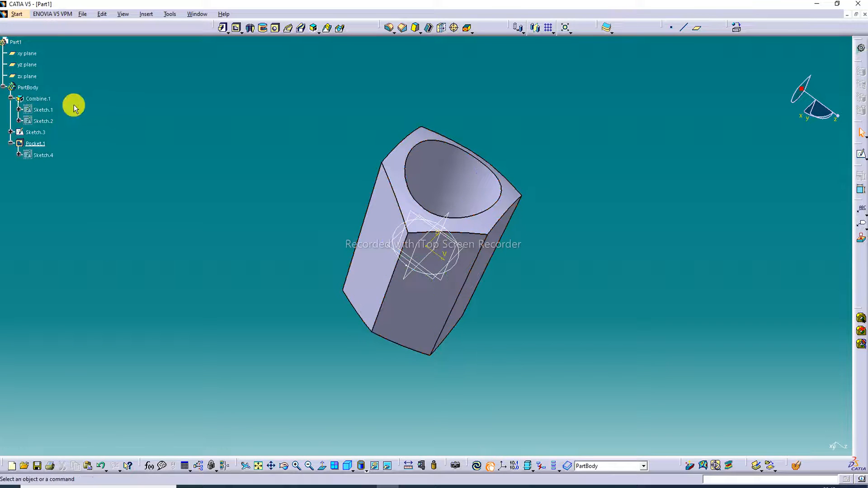
right_click(47, 99)
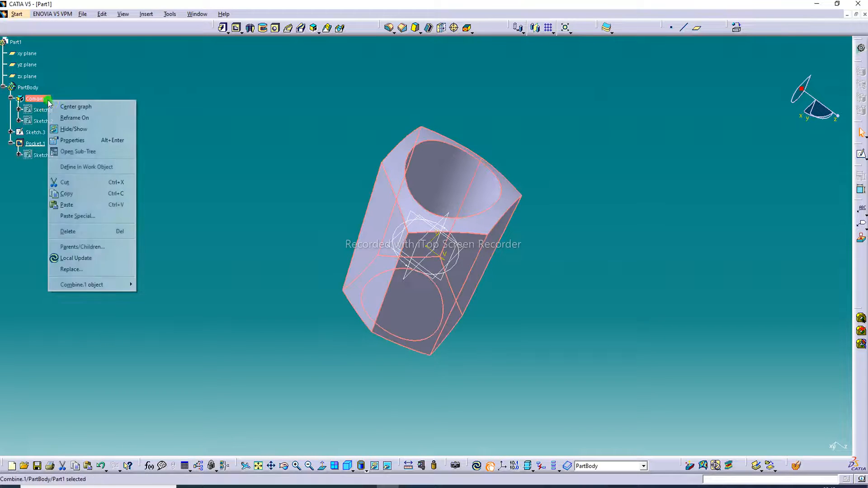
click(71, 140)
click(600, 180)
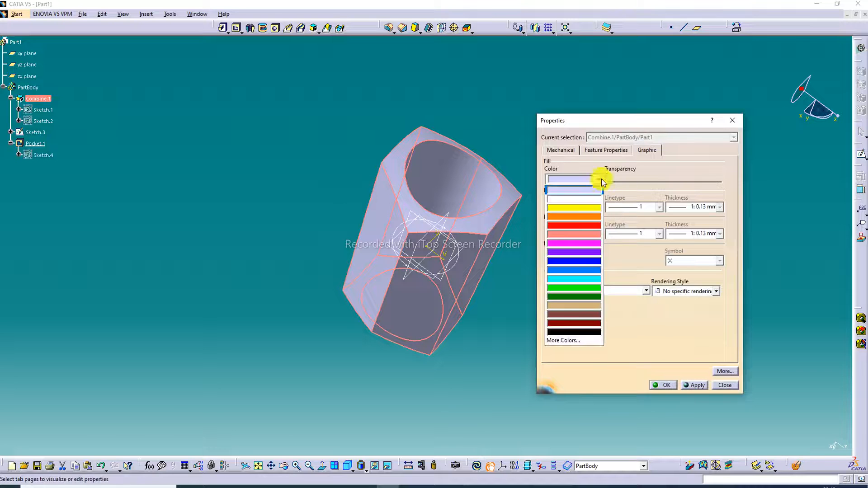
click(586, 244)
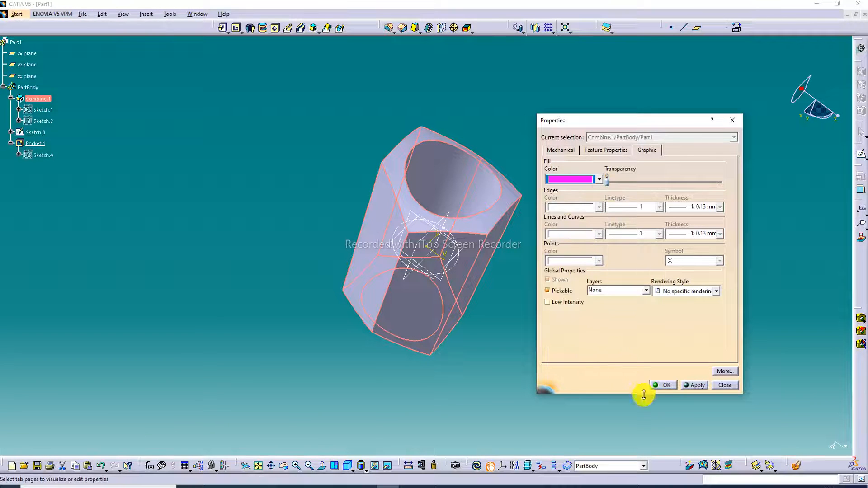
click(663, 386)
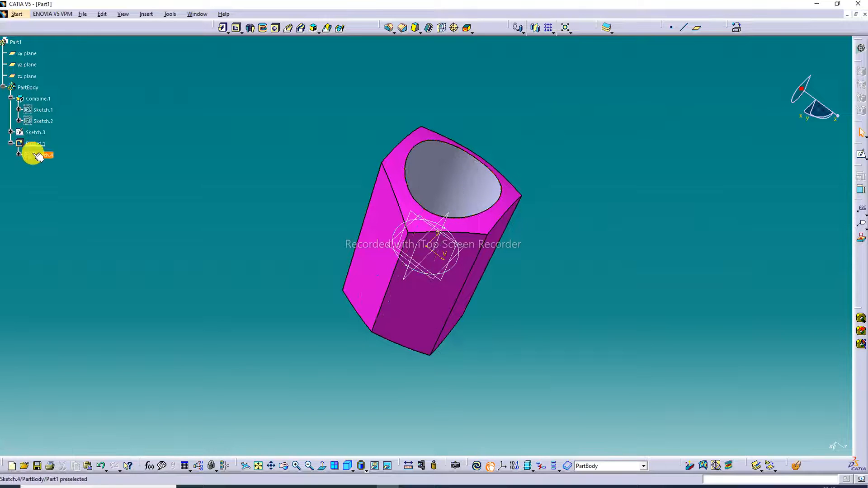
- Set the fill color of the Pocket.1 feature to blue in its graphic properties
right_click(37, 143)
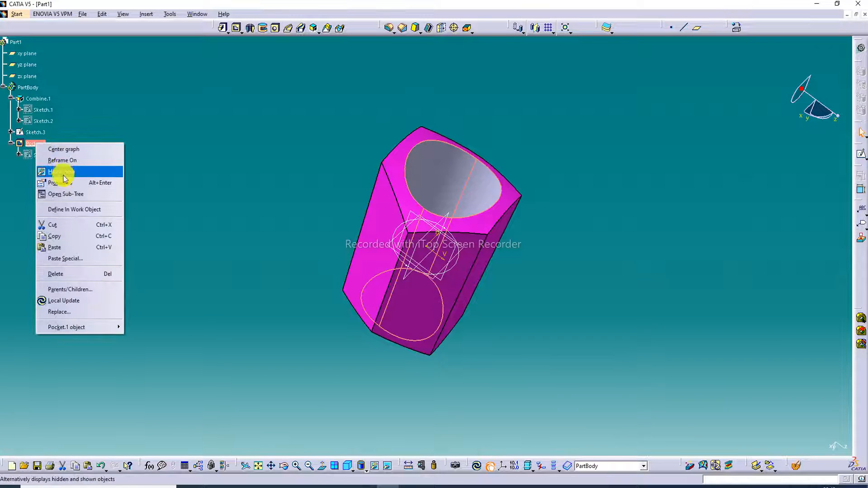
click(74, 183)
click(598, 180)
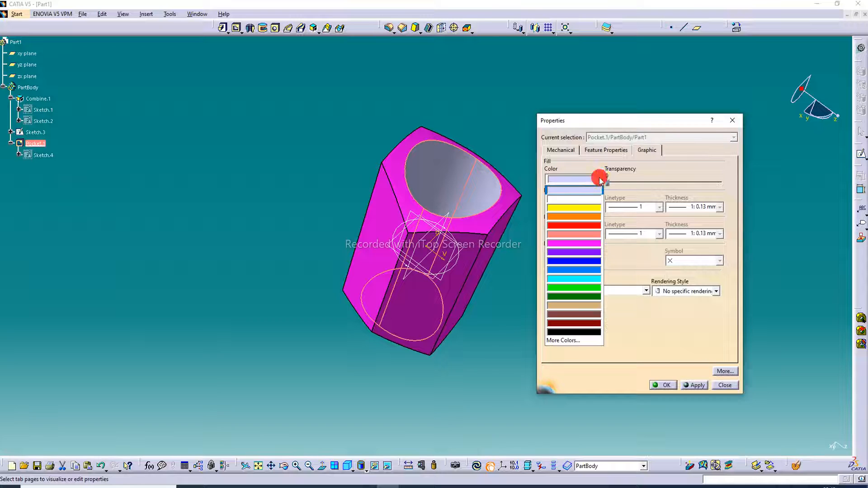
click(586, 270)
click(663, 385)
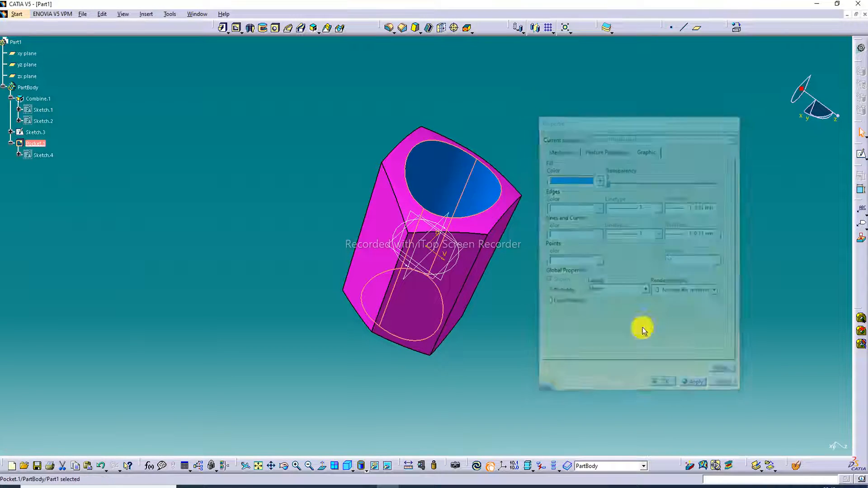
middle_drag(565, 132, 616, 194)
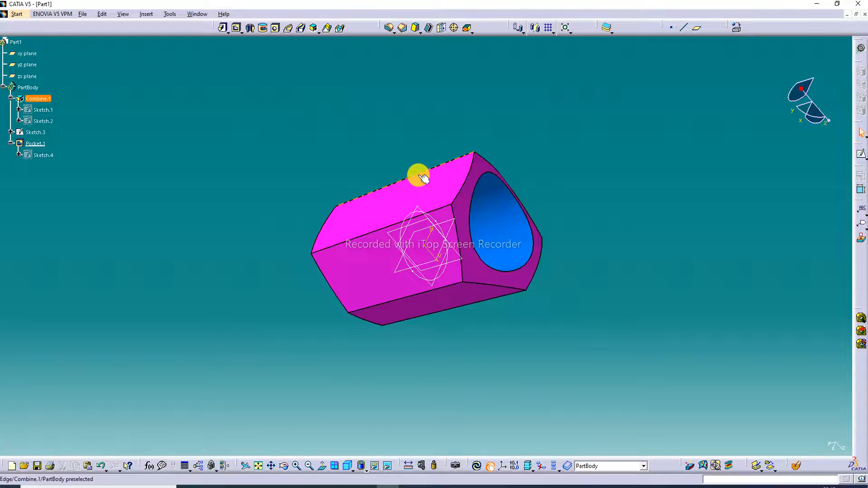
middle_drag(387, 181, 394, 233)
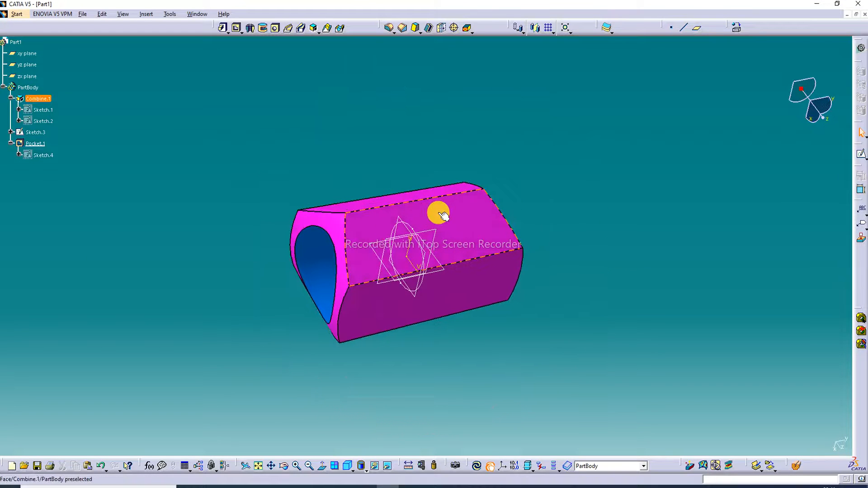
middle_drag(443, 216, 377, 276)
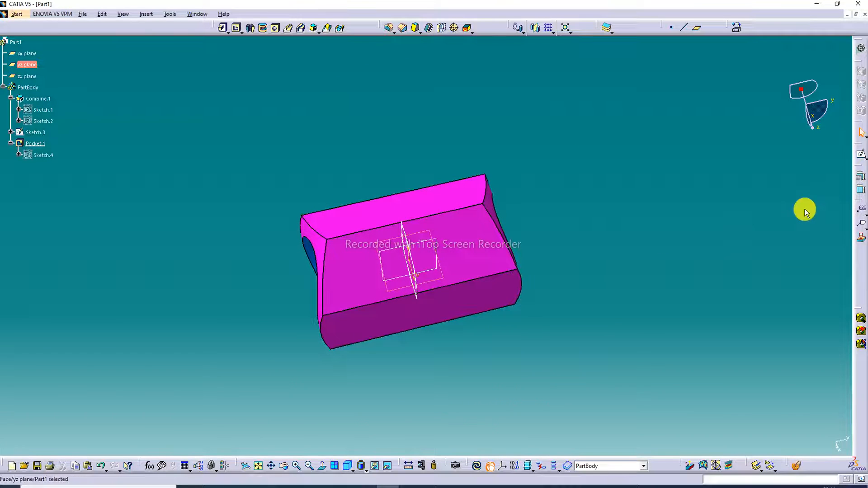
click(861, 154)
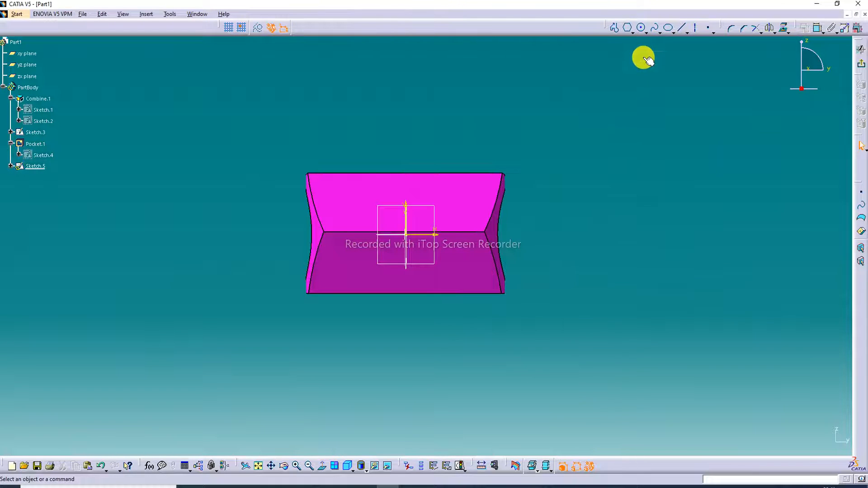
click(642, 30)
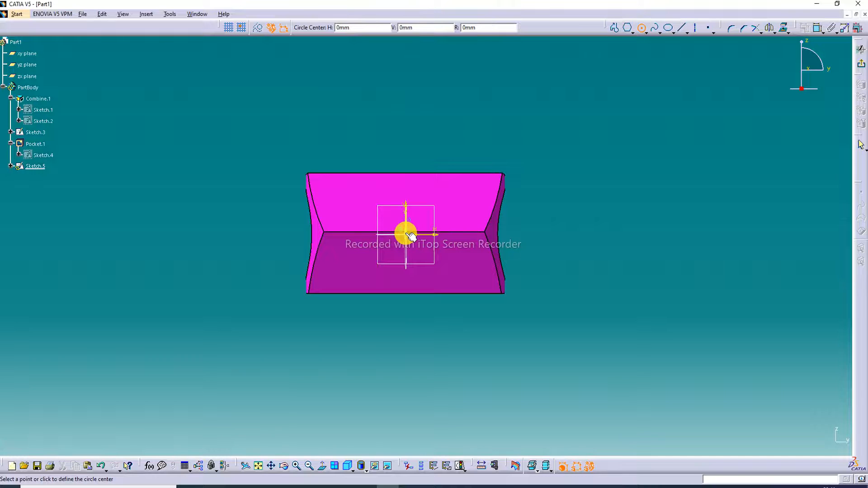
click(862, 74)
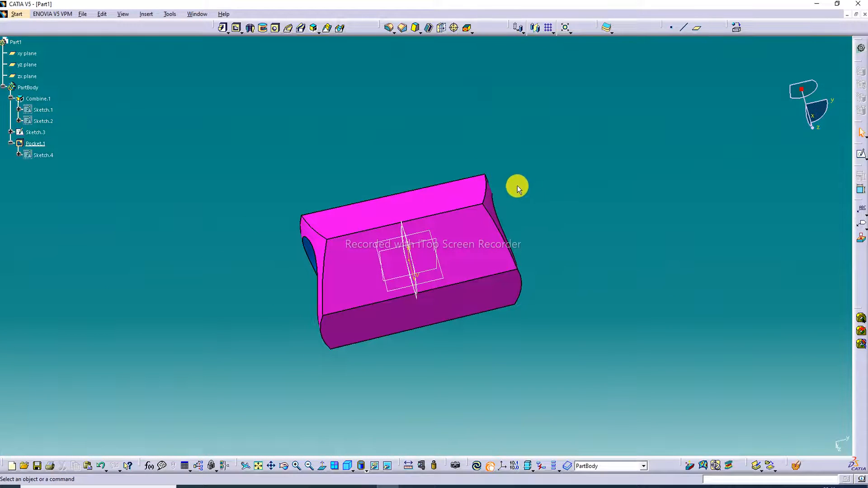
middle_drag(428, 252, 523, 159)
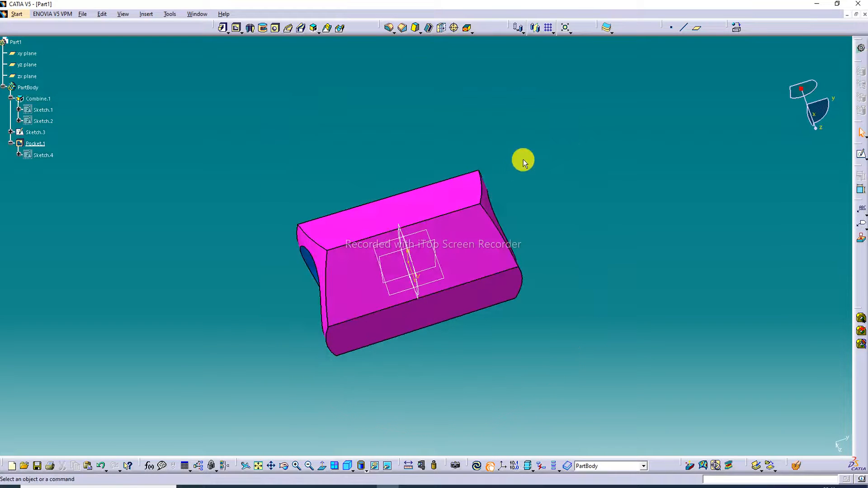
middle_drag(399, 108, 373, 298)
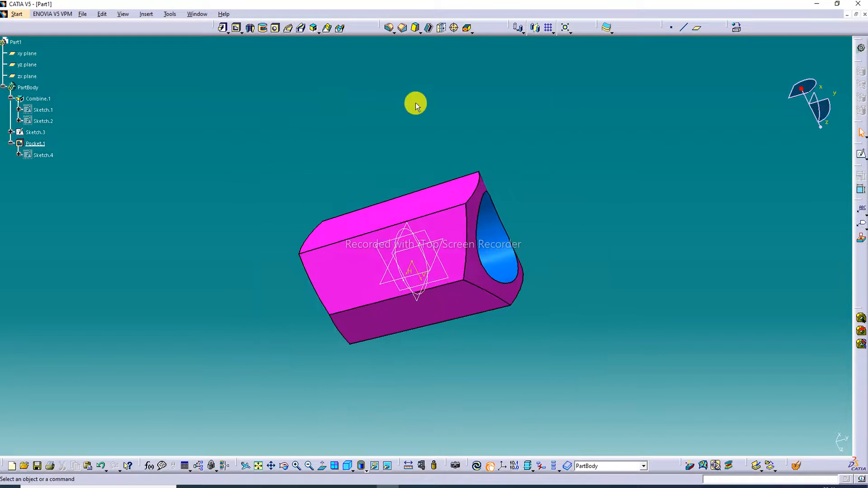
middle_drag(408, 169, 452, 253)
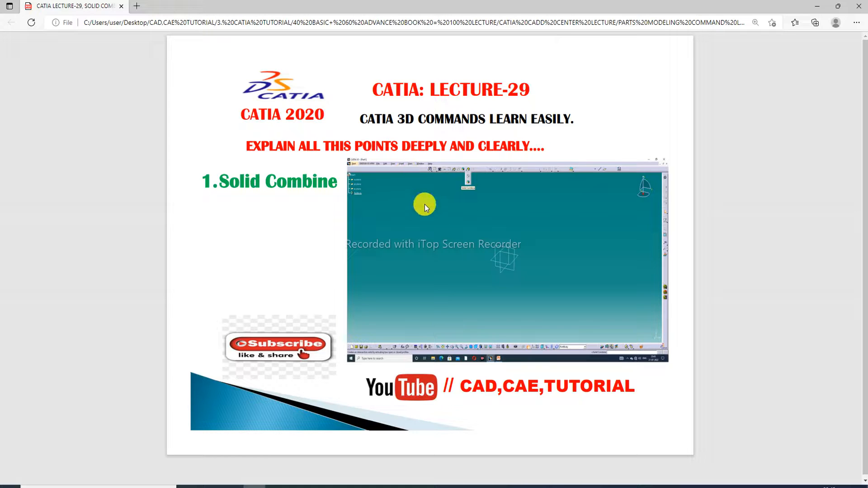
mouse_move(387, 484)
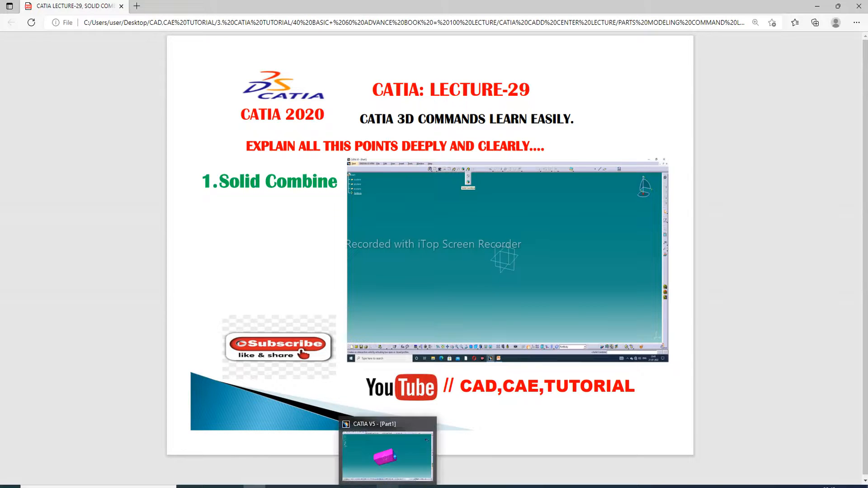